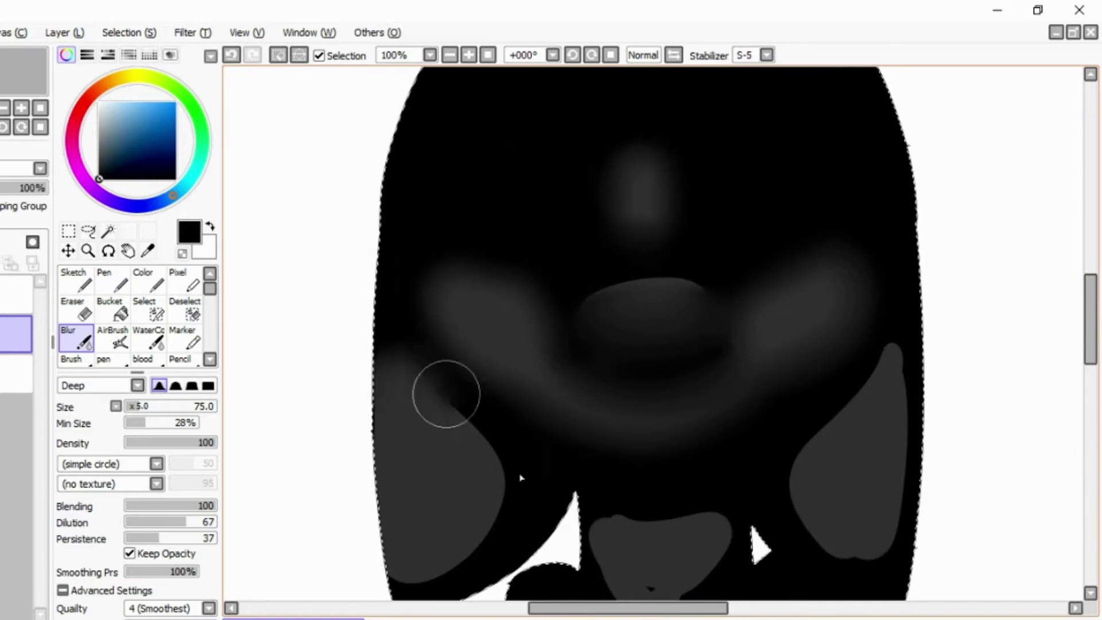
- Blur the edges of the gray highlight patches on the ears and neck
mouse_move(884, 355)
mouse_down()
mouse_move(874, 550)
mouse_move(906, 441)
mouse_move(783, 519)
mouse_up()
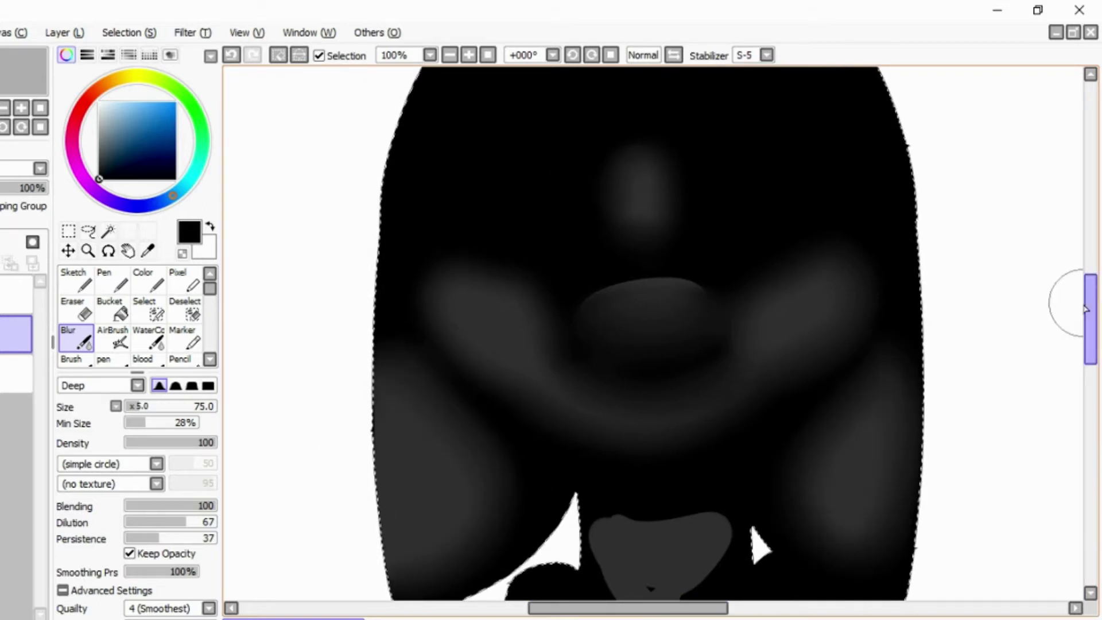
drag(1091, 296, 1091, 324)
drag(1087, 384, 1082, 413)
scroll(646, 285, down, 4)
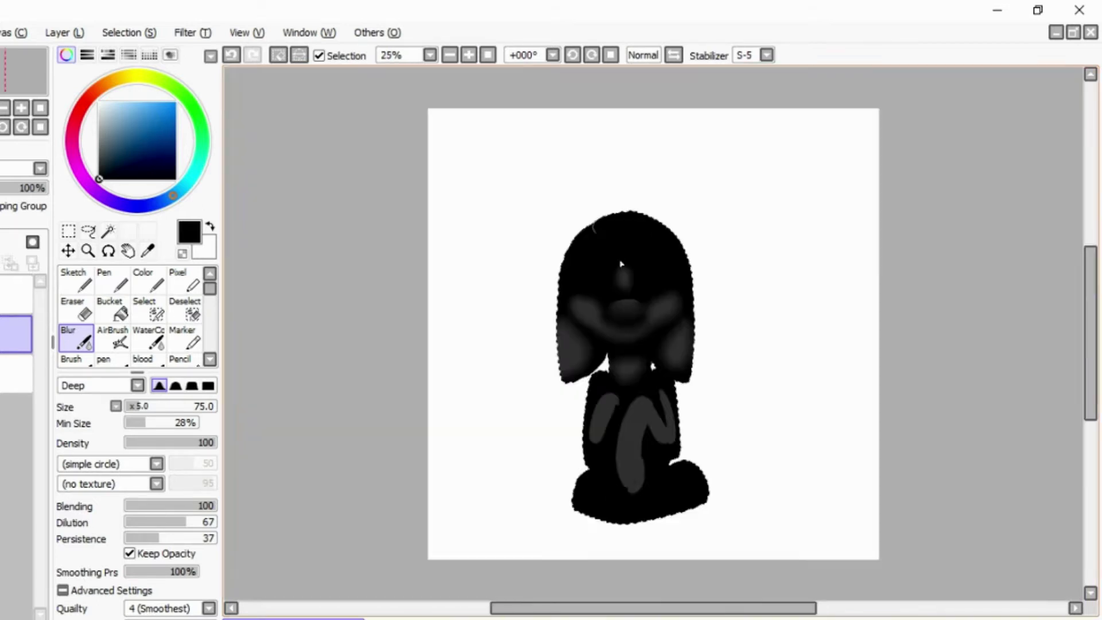
- Blur the gray highlight patches on the chest, the forelegs and the raised leg until they blend into the black
scroll(646, 284, up, 2)
drag(646, 285, 647, 204)
mouse_move(643, 336)
mouse_down()
mouse_move(625, 461)
mouse_move(630, 360)
mouse_move(685, 293)
mouse_move(622, 444)
mouse_move(629, 279)
mouse_move(599, 327)
mouse_move(670, 331)
mouse_move(569, 325)
mouse_move(526, 342)
mouse_up()
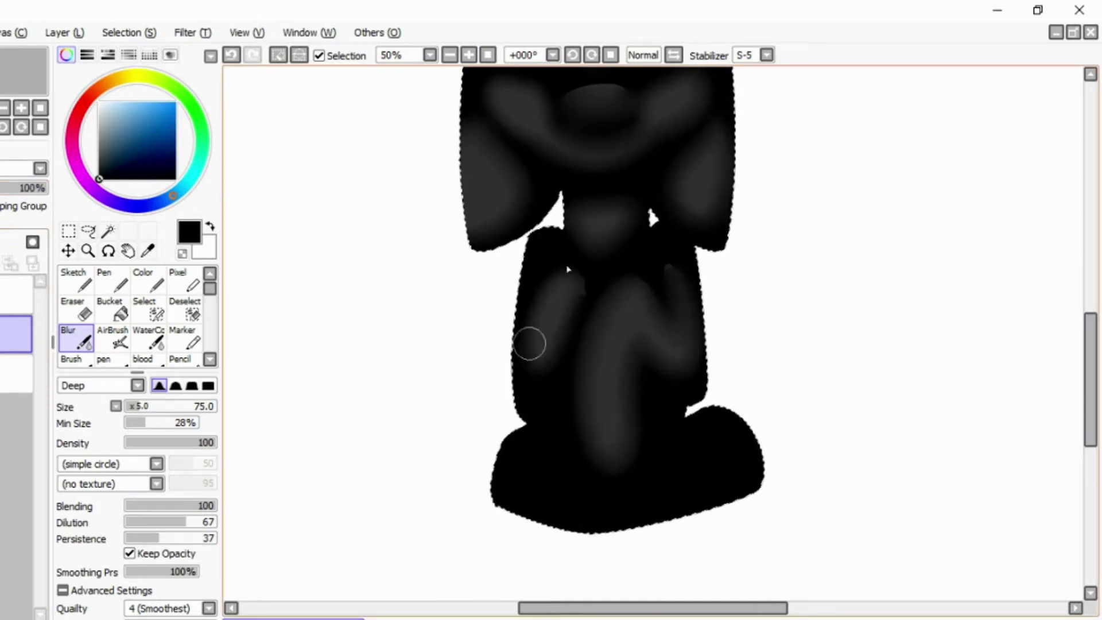
- Lower the black shading layer's opacity to 67% and airbrush black contours around the raised foreleg and along the jaw
key(a)
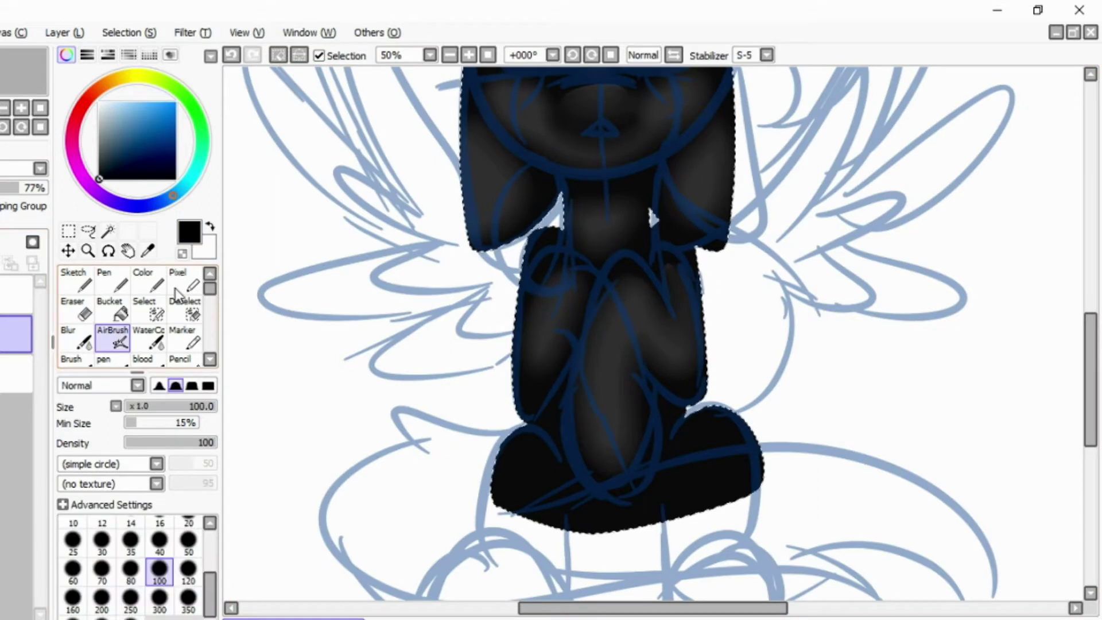
click(47, 188)
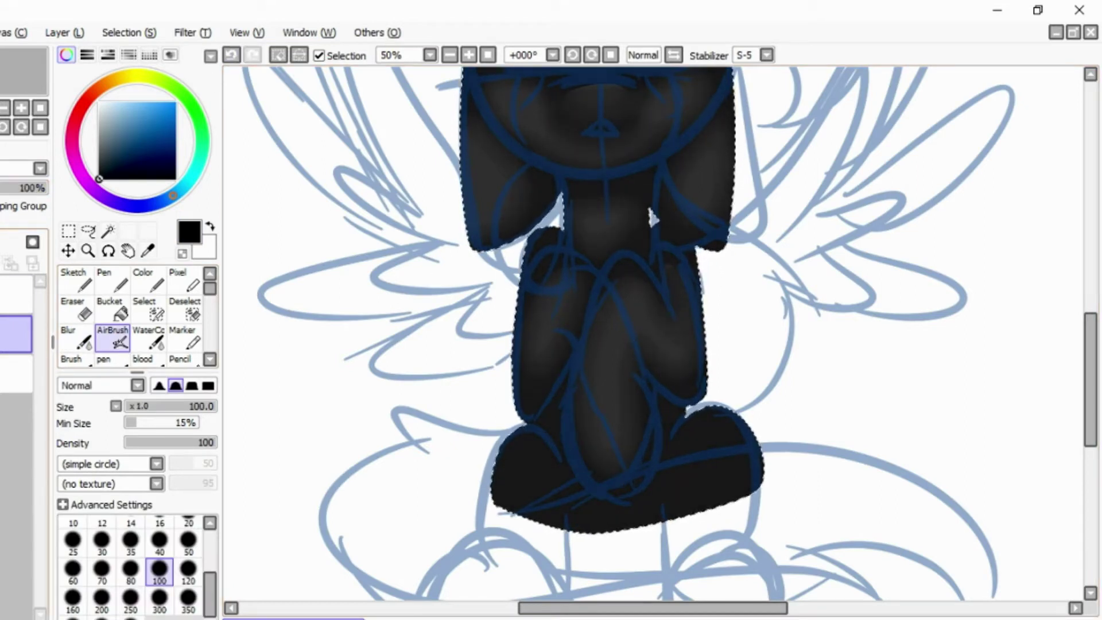
mouse_move(640, 372)
mouse_down()
mouse_move(668, 382)
mouse_move(565, 380)
mouse_move(570, 343)
mouse_move(626, 252)
mouse_up()
click(2, 298)
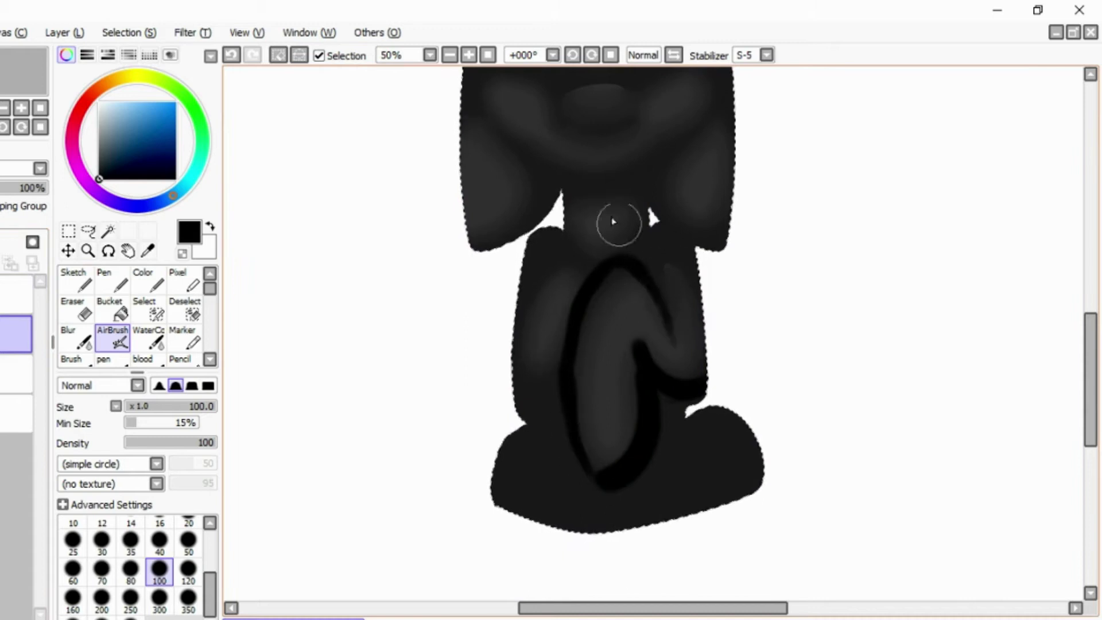
scroll(912, 290, up, 5)
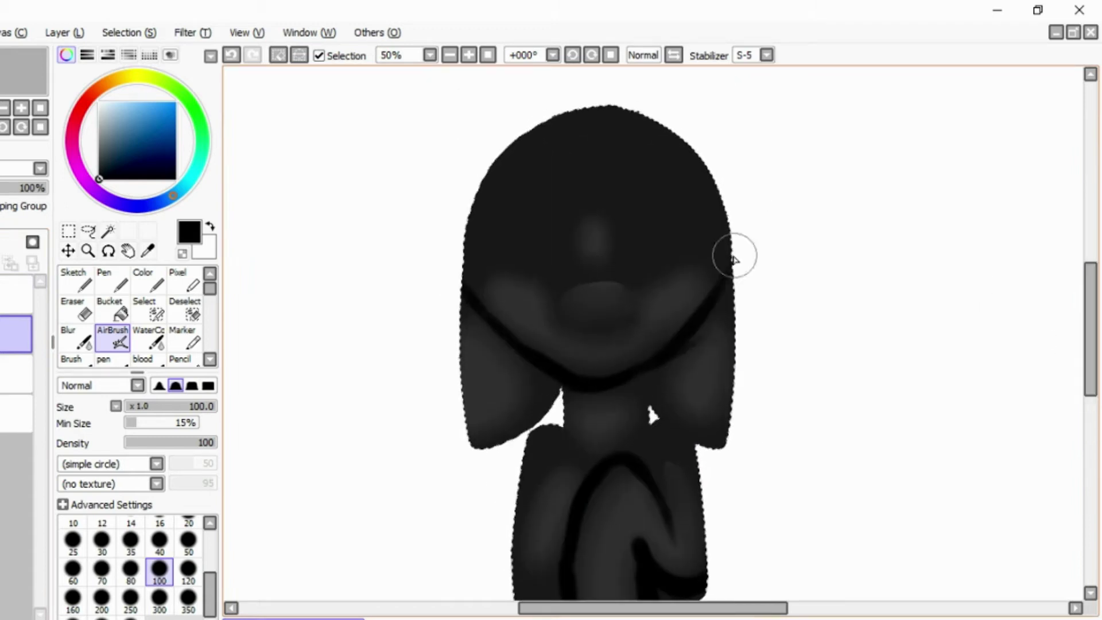
- Blur the black contours along the jaw and around the raised foreleg with the Blur brush at size 115
key(b)
mouse_move(453, 307)
mouse_down()
mouse_move(674, 344)
mouse_move(516, 322)
mouse_up()
scroll(516, 321, down, 3)
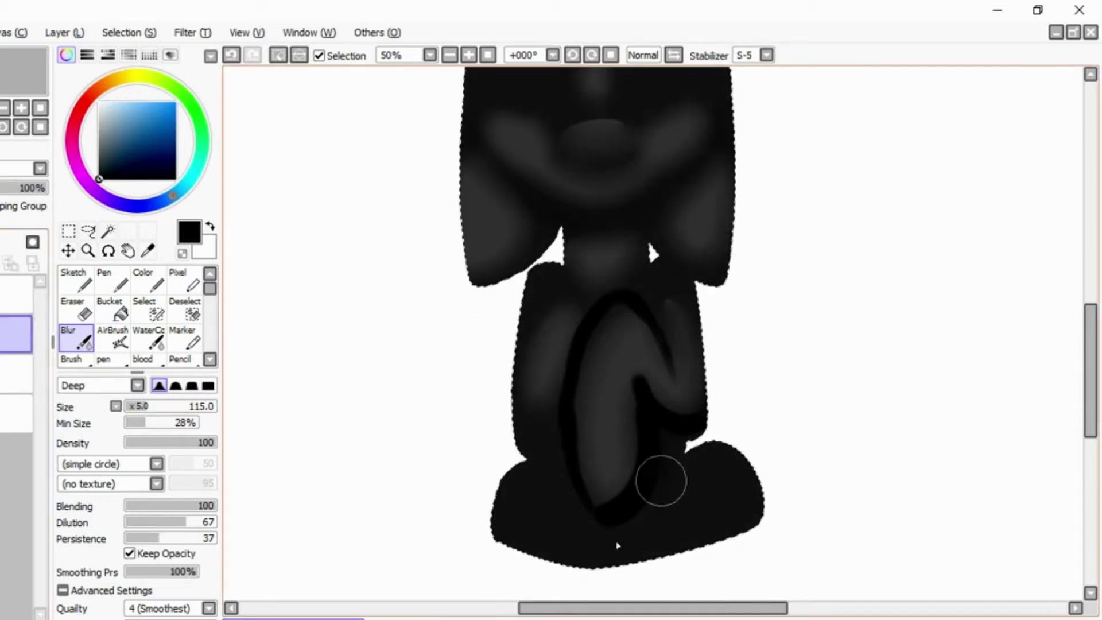
mouse_move(555, 356)
mouse_down()
mouse_move(642, 281)
mouse_move(716, 388)
mouse_move(592, 467)
mouse_move(533, 275)
mouse_up()
scroll(1057, 305, up, 2)
scroll(1058, 305, down, 3)
- Erase a curved highlight across the hind legs on the shading layer and blur its edges
click(16, 375)
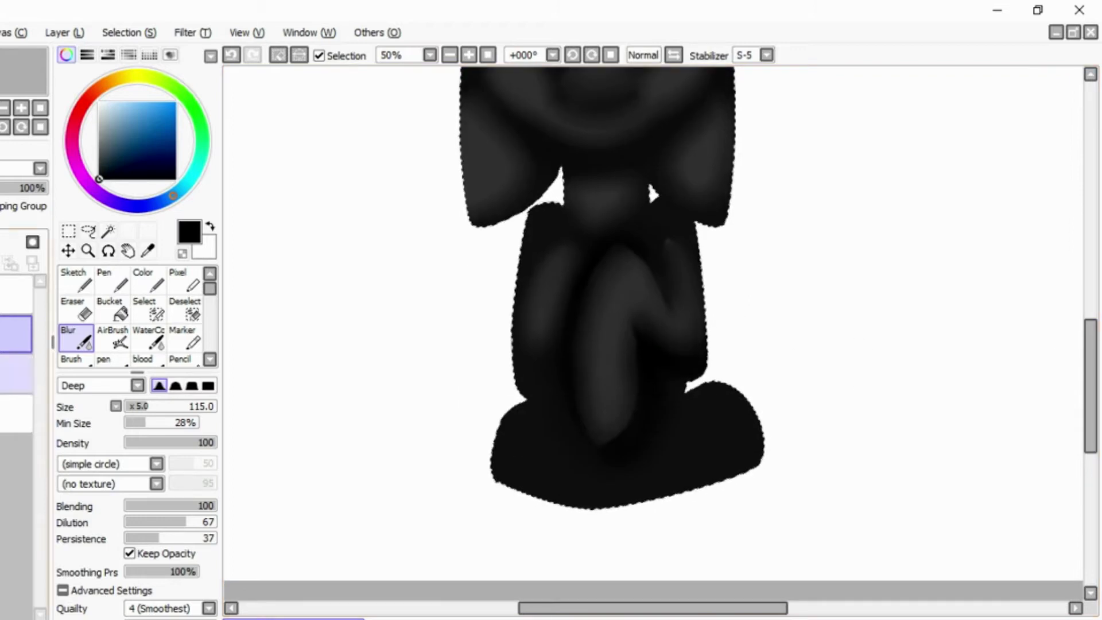
click(75, 310)
mouse_move(544, 431)
mouse_down()
mouse_move(531, 450)
mouse_move(721, 467)
mouse_move(734, 427)
mouse_up()
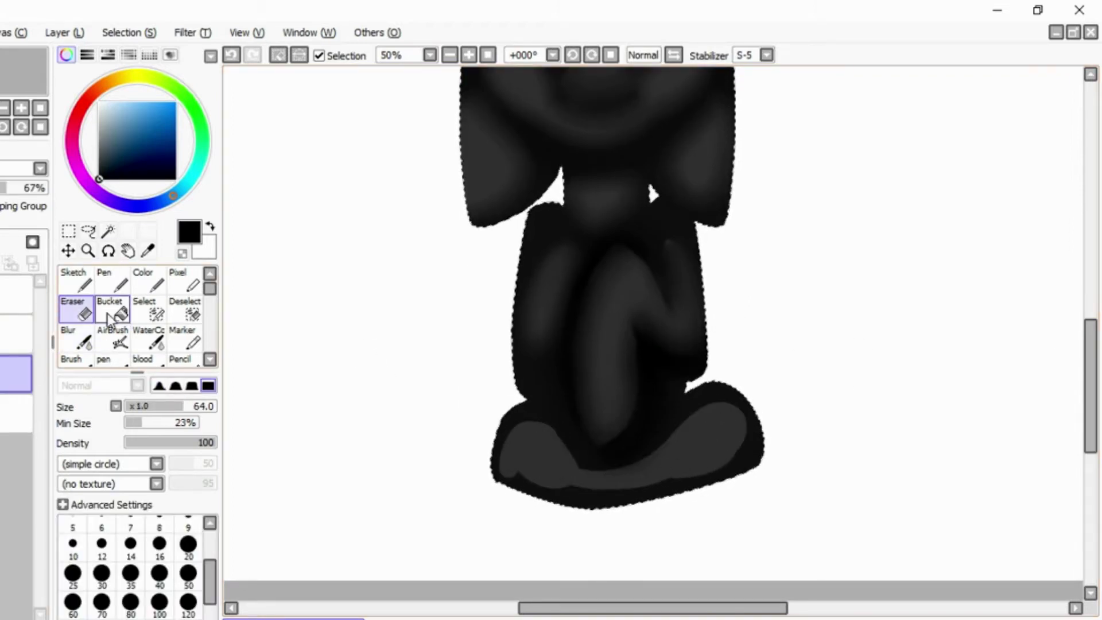
click(75, 339)
mouse_move(541, 428)
mouse_down()
mouse_move(601, 480)
mouse_move(642, 489)
mouse_move(721, 417)
mouse_up()
scroll(521, 98, down, 2)
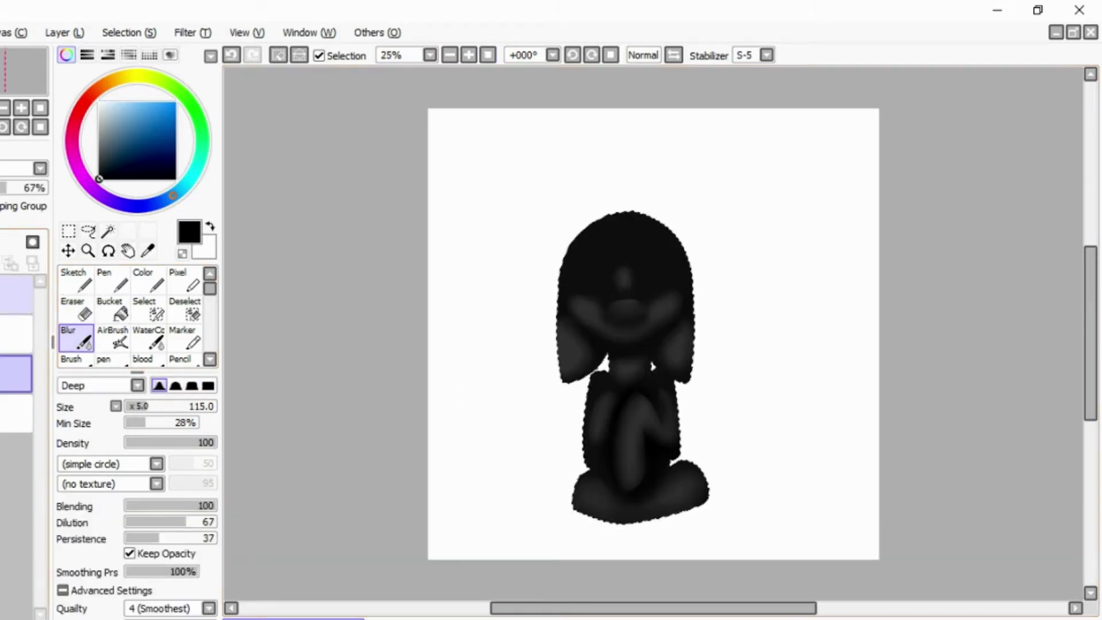
click(16, 334)
scroll(473, 63, up, 3)
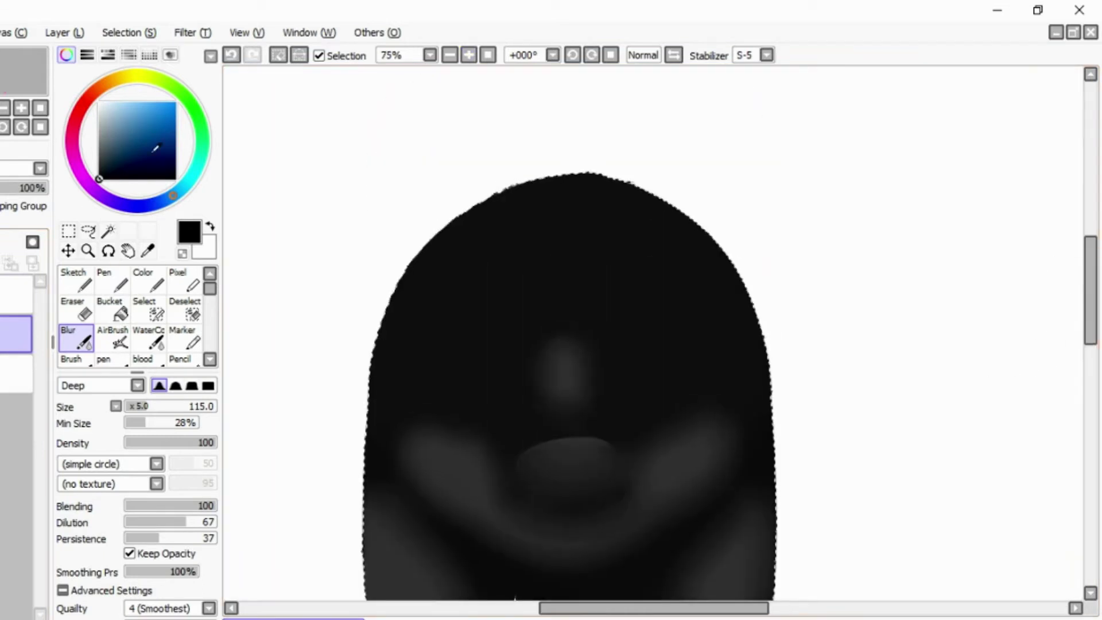
key(e)
mouse_move(597, 293)
mouse_down()
mouse_move(614, 315)
mouse_move(583, 295)
mouse_up()
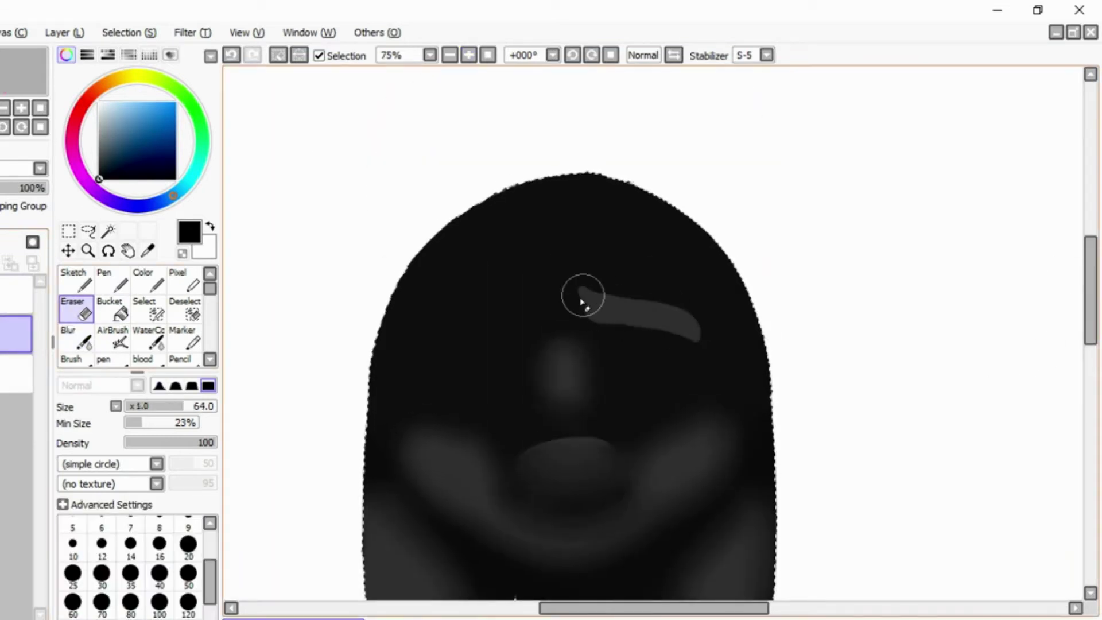
click(231, 56)
click(16, 373)
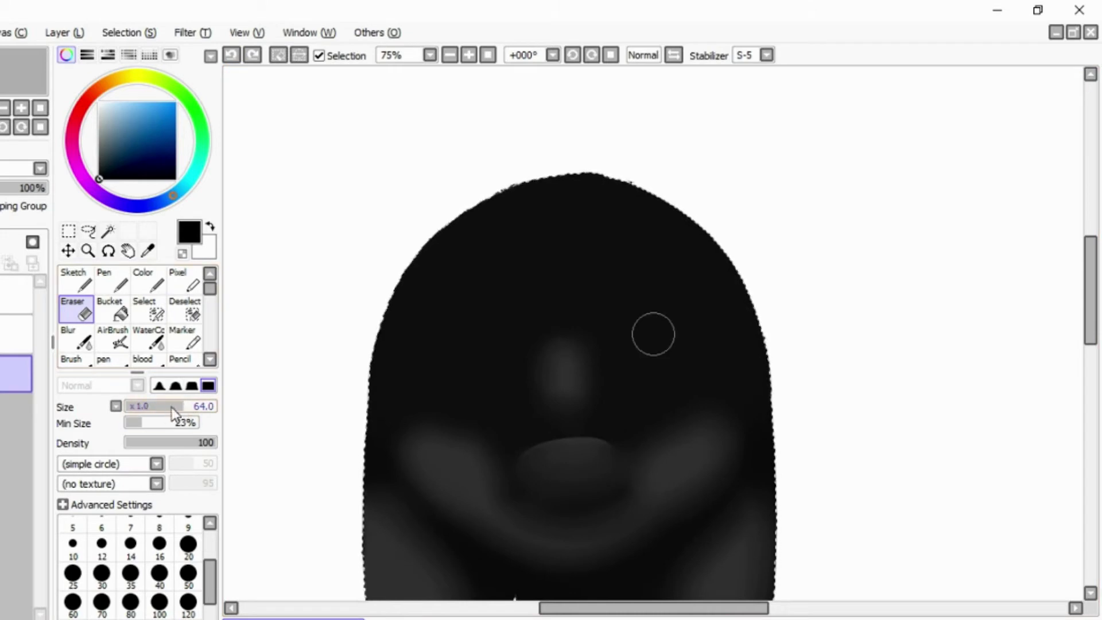
drag(598, 416, 594, 349)
mouse_move(615, 292)
mouse_down()
mouse_move(598, 419)
mouse_move(580, 442)
mouse_up()
scroll(598, 418, up, 1)
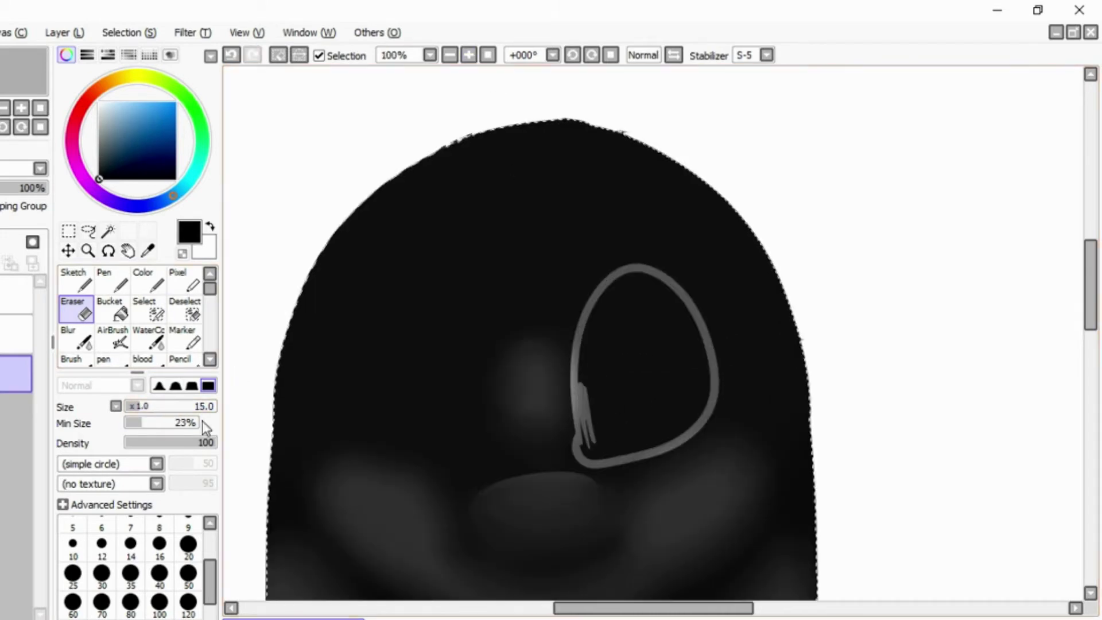
drag(173, 406, 202, 406)
click(629, 361)
key(ctrl+z)
key(ctrl+z)
click(88, 231)
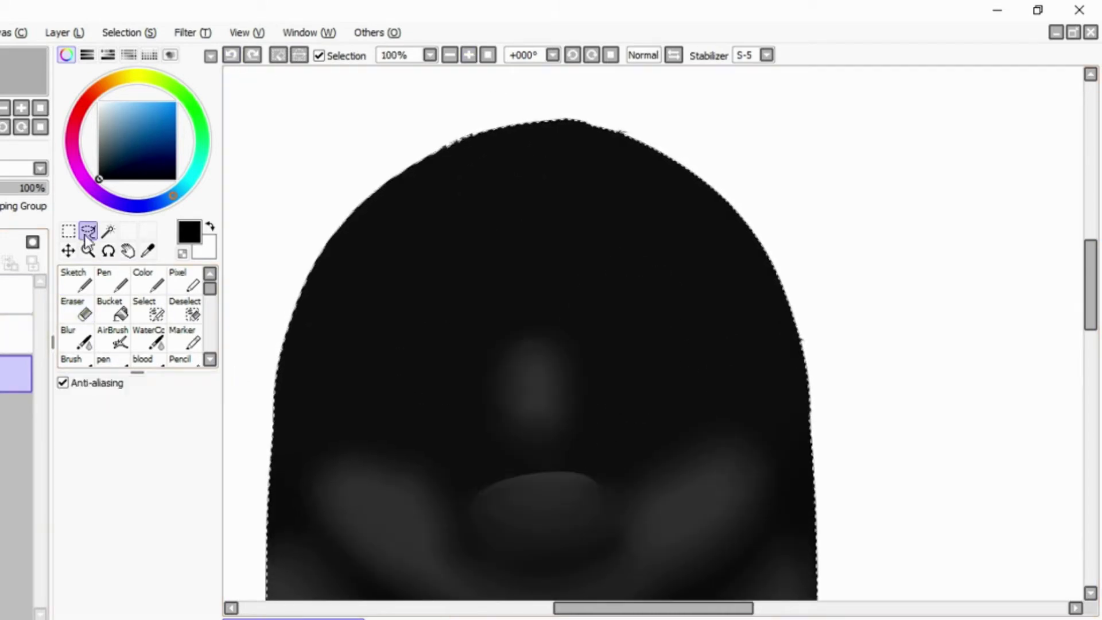
- Trace the right eye of the sketch in white with the Pencil at size 35 and fill it with white
click(98, 102)
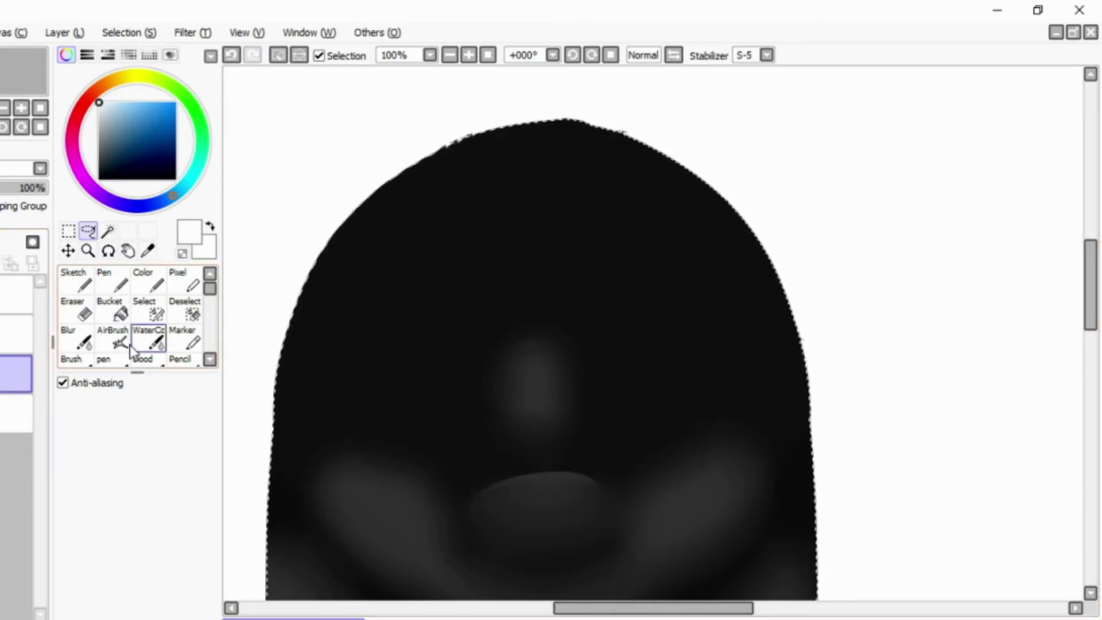
click(182, 358)
mouse_move(581, 434)
mouse_down()
mouse_move(698, 428)
mouse_move(585, 455)
mouse_up()
click(231, 55)
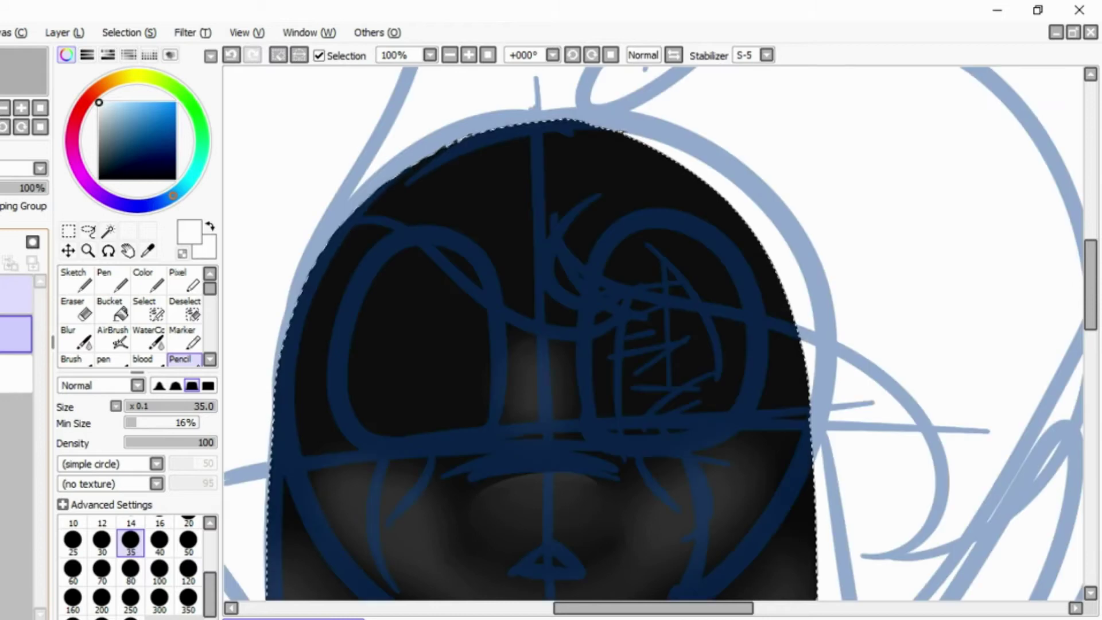
mouse_move(590, 436)
mouse_down()
mouse_move(763, 346)
mouse_move(597, 440)
mouse_up()
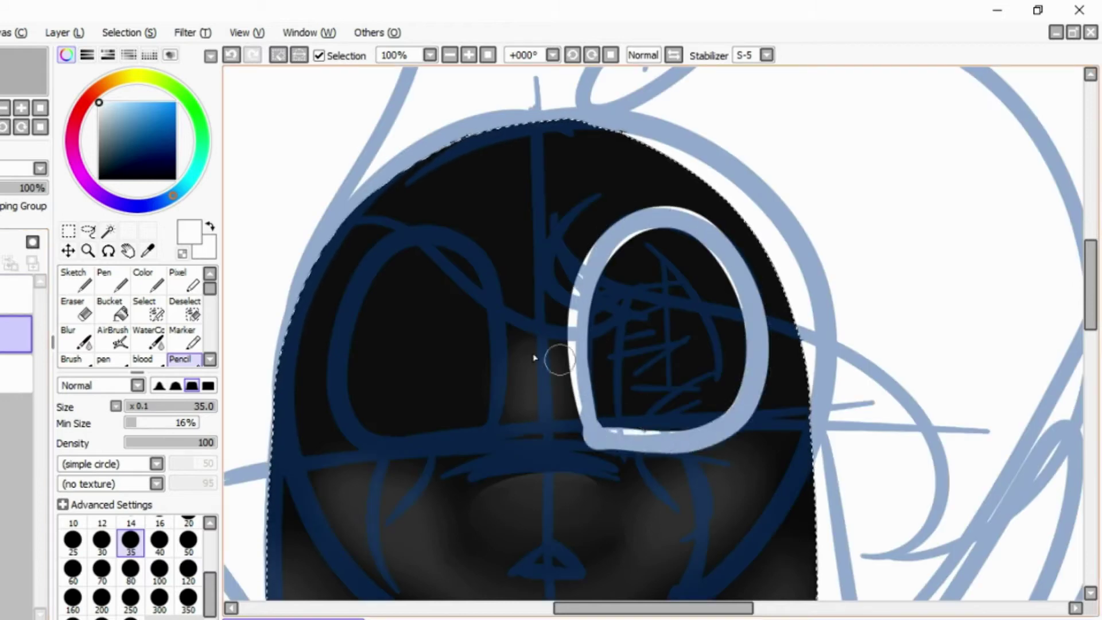
key(g)
click(621, 372)
- Duplicate the white eye and place a mirrored copy on the left half of the face
key(w)
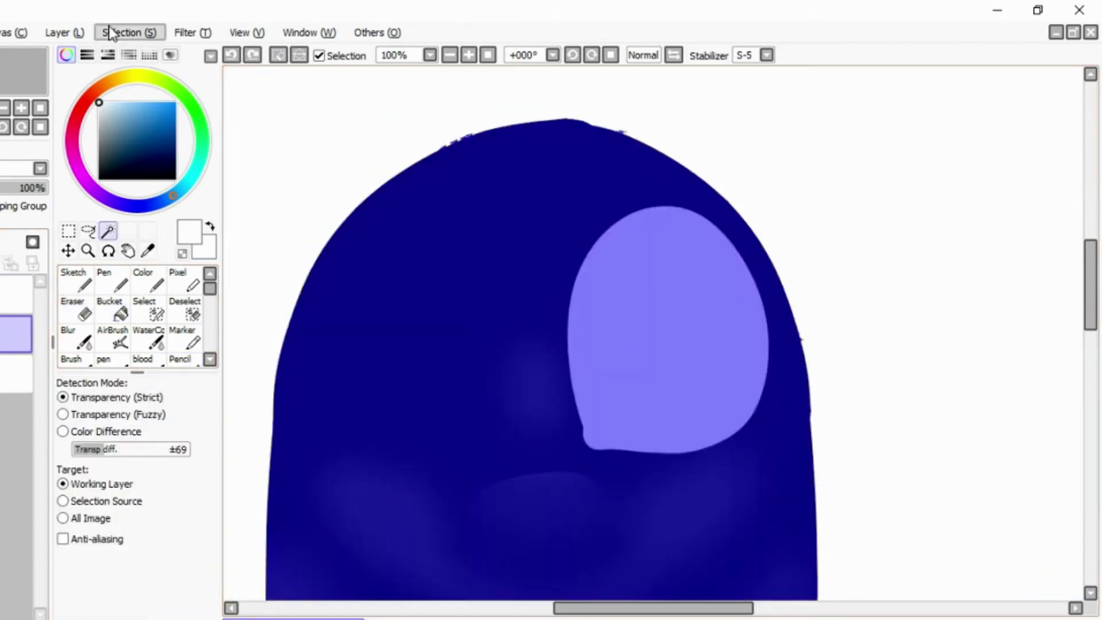
click(22, 32)
click(49, 110)
drag(660, 373, 396, 378)
key(Return)
- Select both white eyes with the Magic Wand and clear the selection
click(129, 32)
click(126, 68)
key(w)
click(590, 374)
key(ctrl+i)
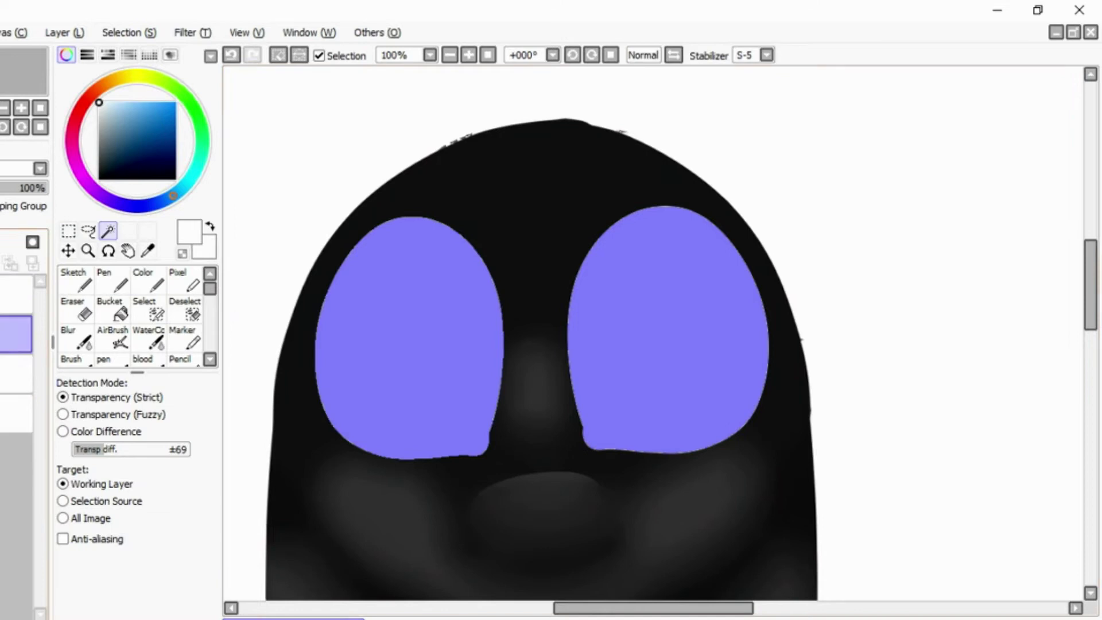
click(130, 32)
click(123, 49)
- Airbrush two small black nostrils on the muzzle and soften them with the Blur brush at size 25
click(450, 55)
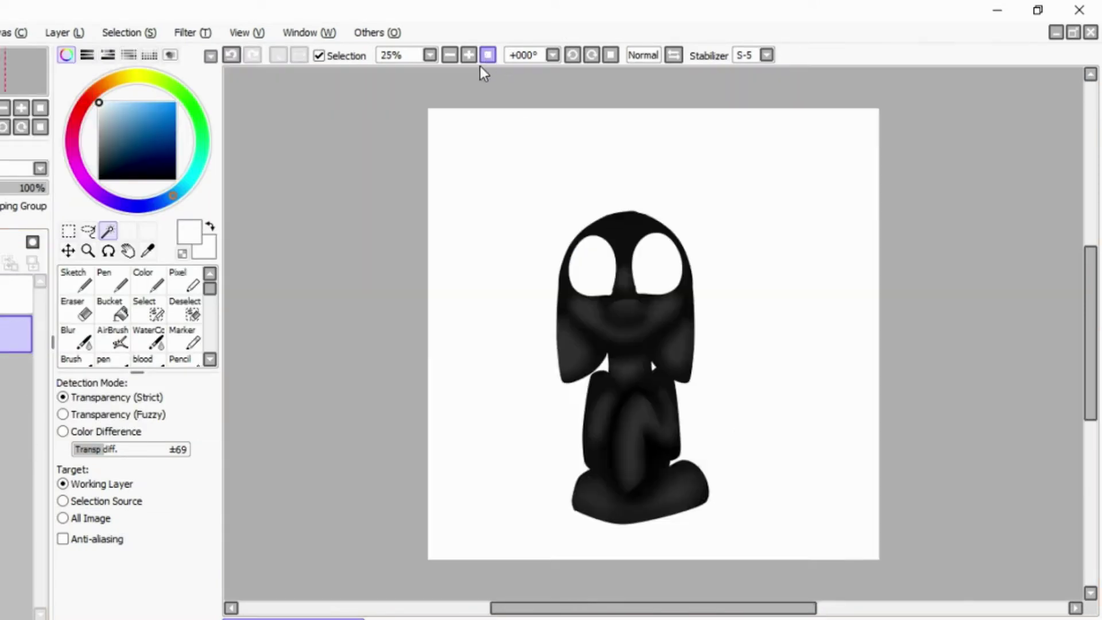
click(488, 56)
click(17, 293)
key(v)
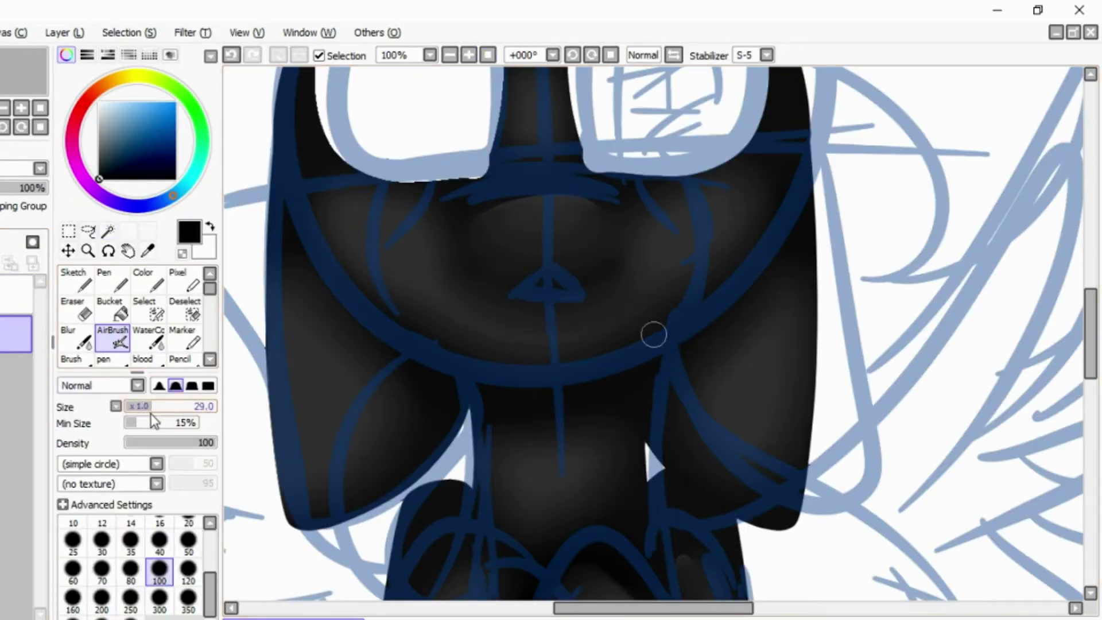
click(78, 344)
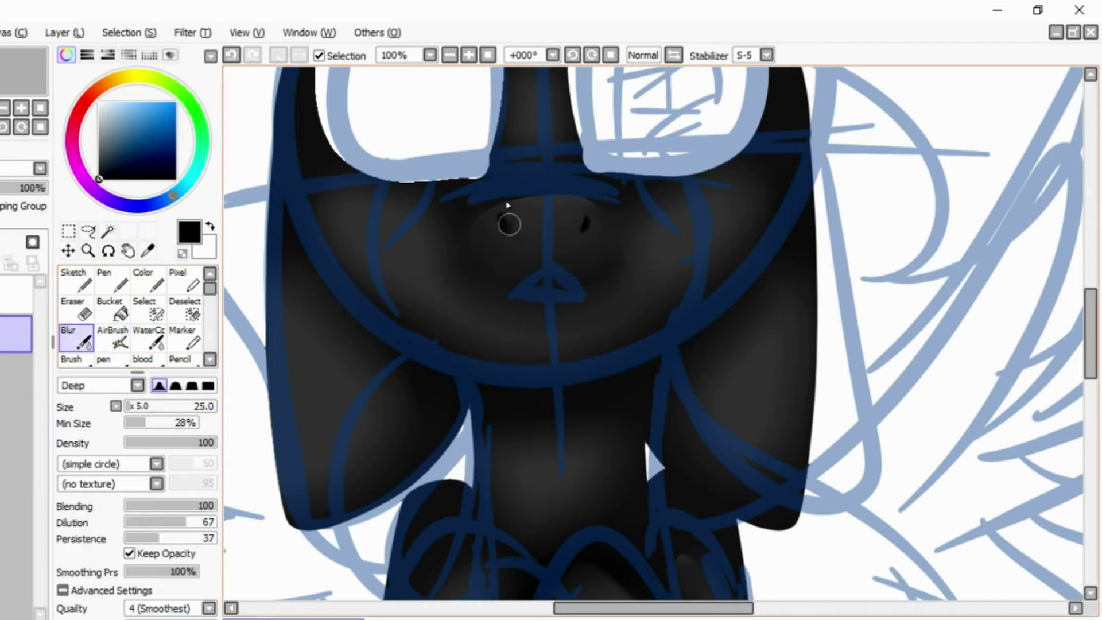
- Outline the small triangular mouth in white over the sketch with the Pen at size 5.5
click(101, 103)
click(112, 281)
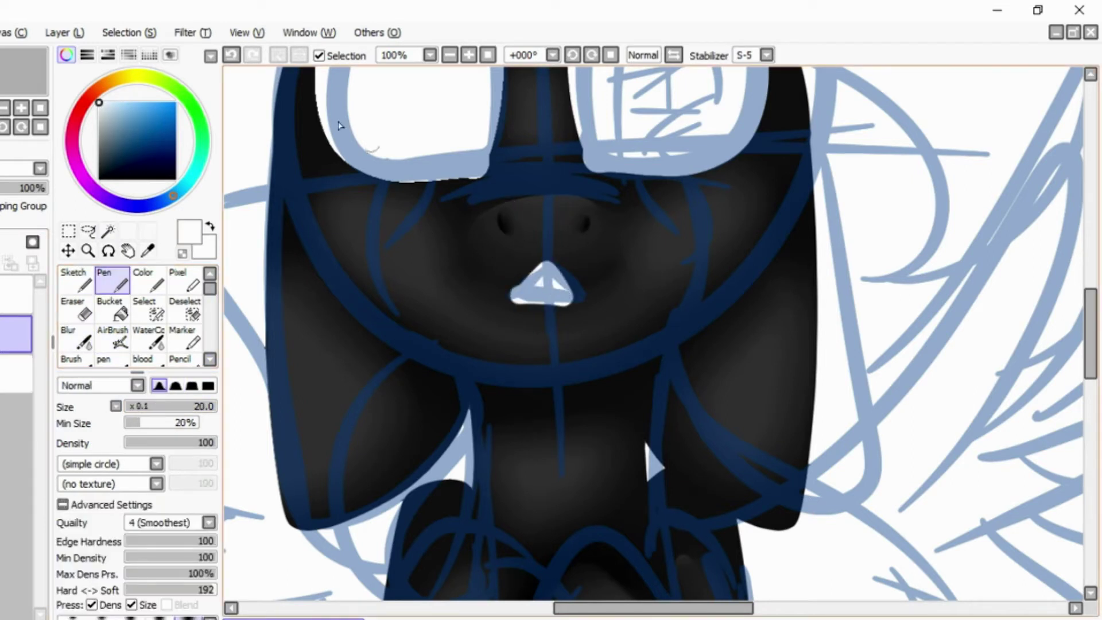
key(ctrl+z)
key(ctrl+plus)
key(bracketleft)
key(bracketleft)
key(bracketleft)
key(bracketleft)
key(bracketleft)
key(bracketleft)
drag(374, 264, 440, 197)
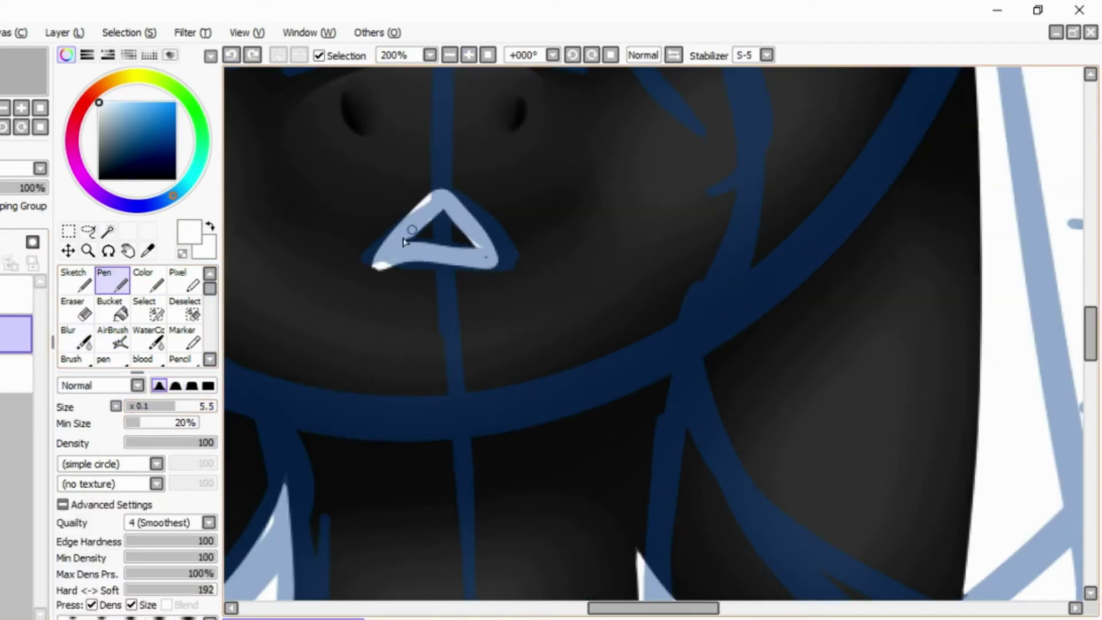
- Fill the mouth with white and airbrush a gray band across it at size 27, keeping within the mouth selection
key(w)
click(428, 241)
key(ctrl+d)
click(419, 277)
click(117, 340)
drag(396, 231, 499, 234)
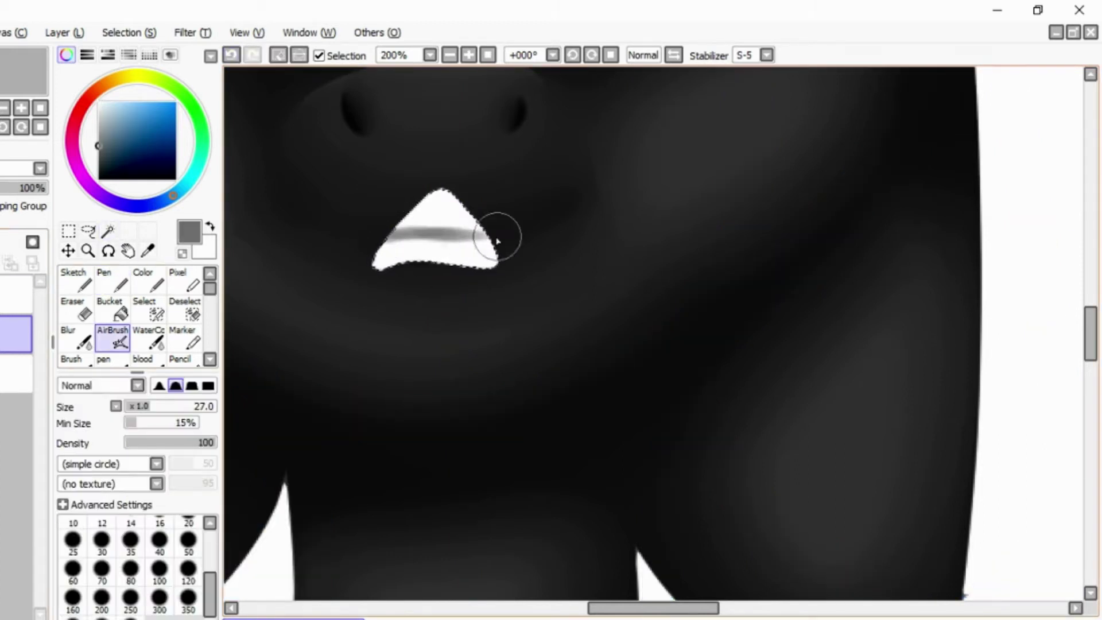
- Blur the gray band, add and soften a thin gray tooth line across the mouth, and clear the selection
click(76, 339)
drag(369, 246, 522, 252)
key(n)
drag(402, 222, 482, 227)
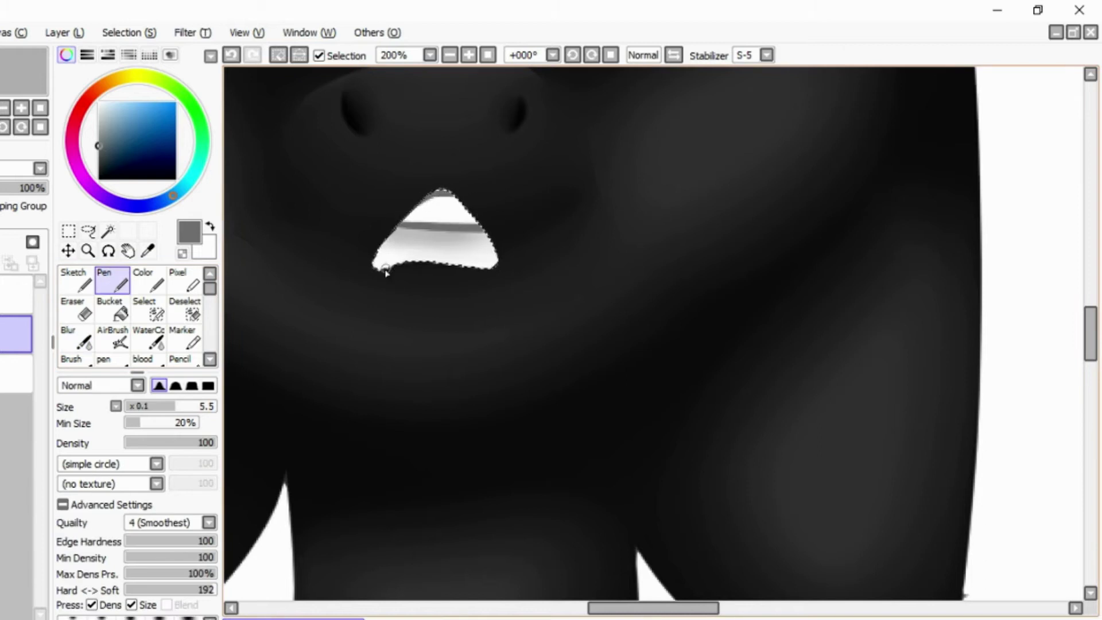
key(b)
mouse_move(394, 265)
mouse_down()
mouse_move(509, 239)
mouse_move(467, 196)
mouse_up()
scroll(459, 78, down, 5)
click(130, 32)
click(208, 53)
- Airbrush black rims and eyelashes around both eyes at size 27
click(468, 55)
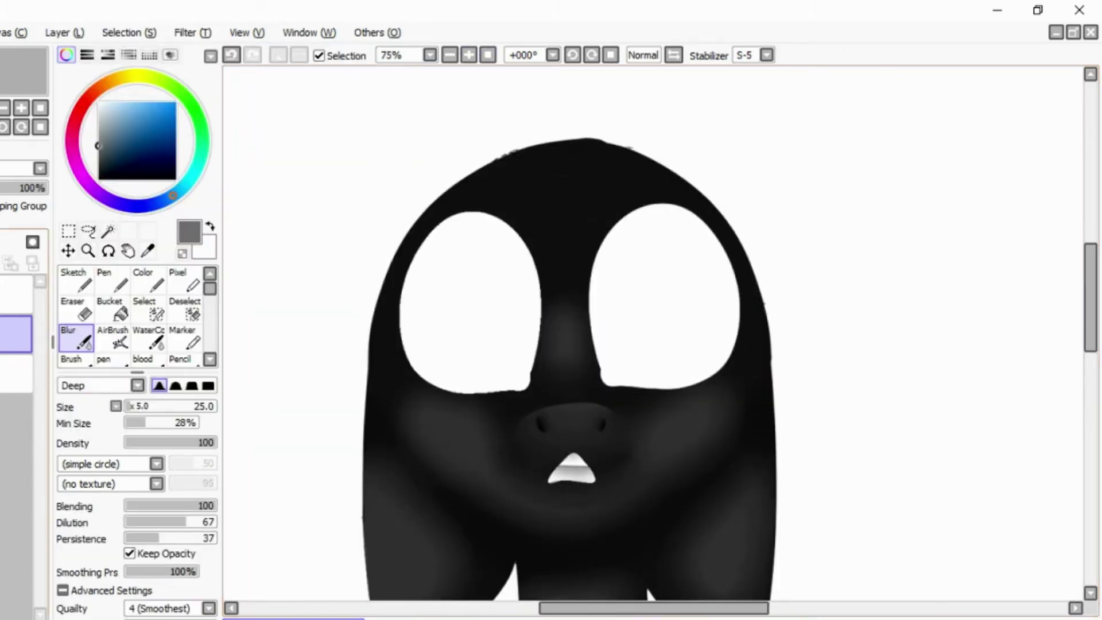
click(109, 311)
click(113, 338)
drag(600, 210, 688, 240)
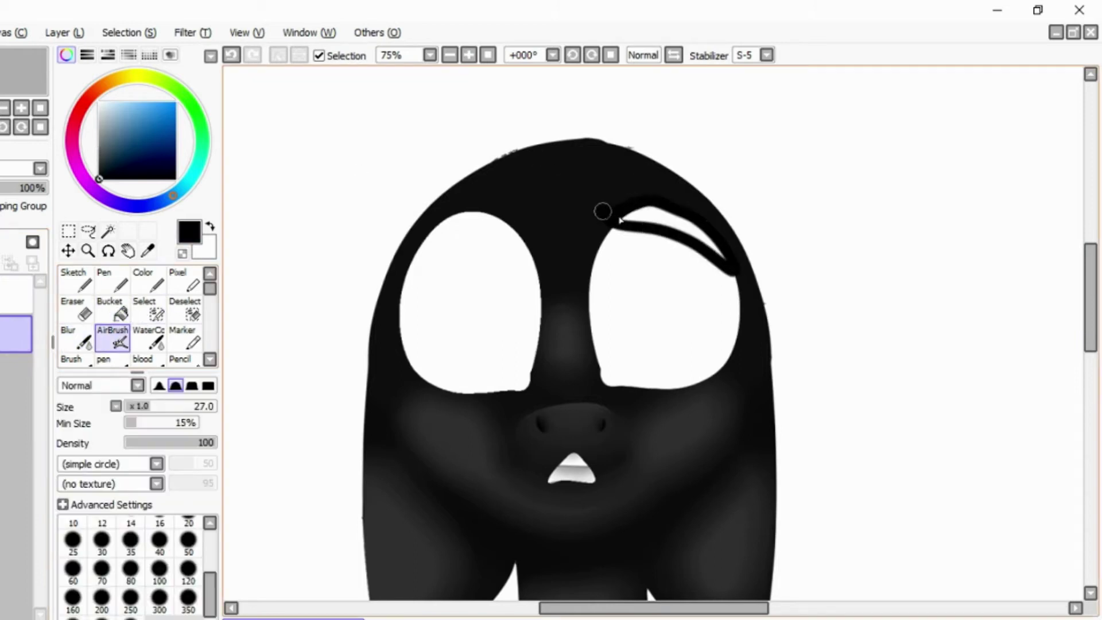
key(ctrl+z)
drag(405, 364, 451, 212)
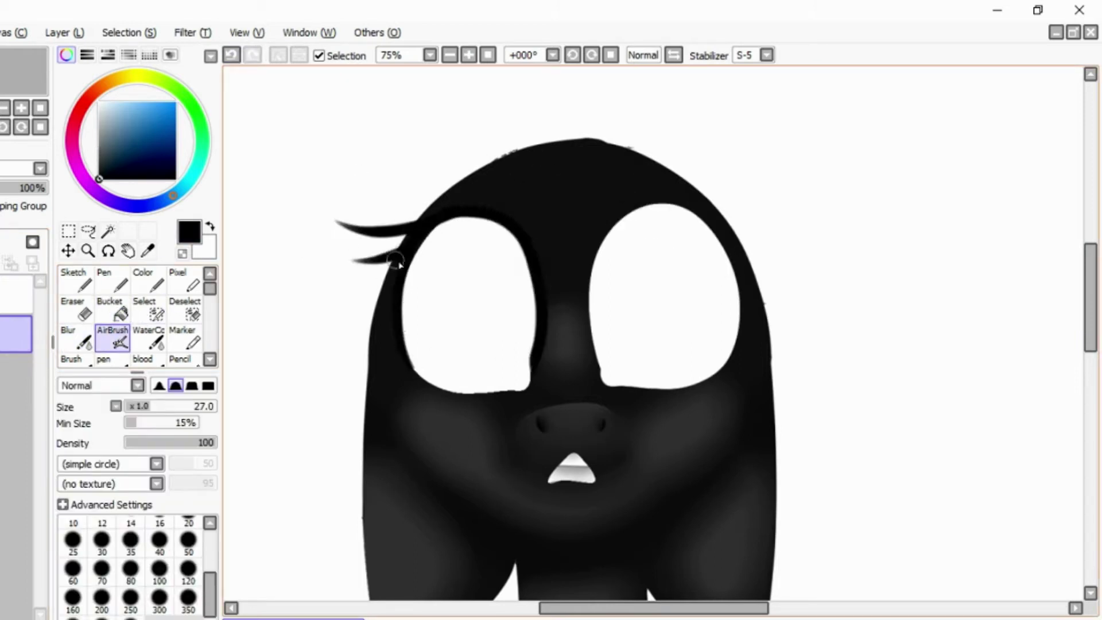
mouse_move(599, 369)
mouse_down()
mouse_move(607, 225)
mouse_move(721, 373)
mouse_up()
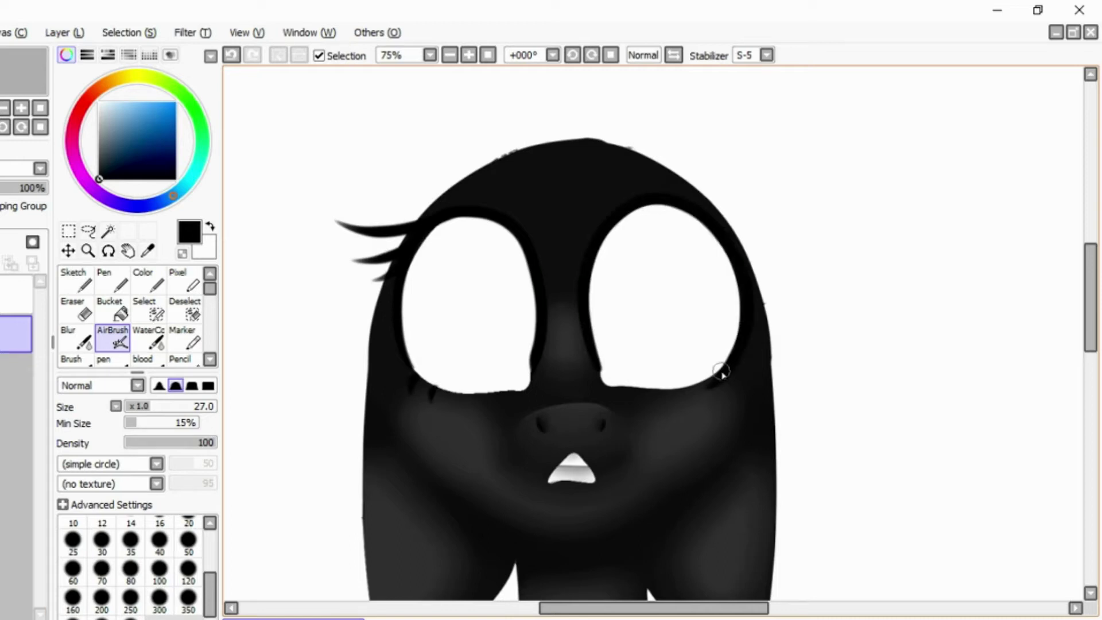
- Add a linework layer above the body and set the drawing colour to red
click(450, 55)
click(468, 55)
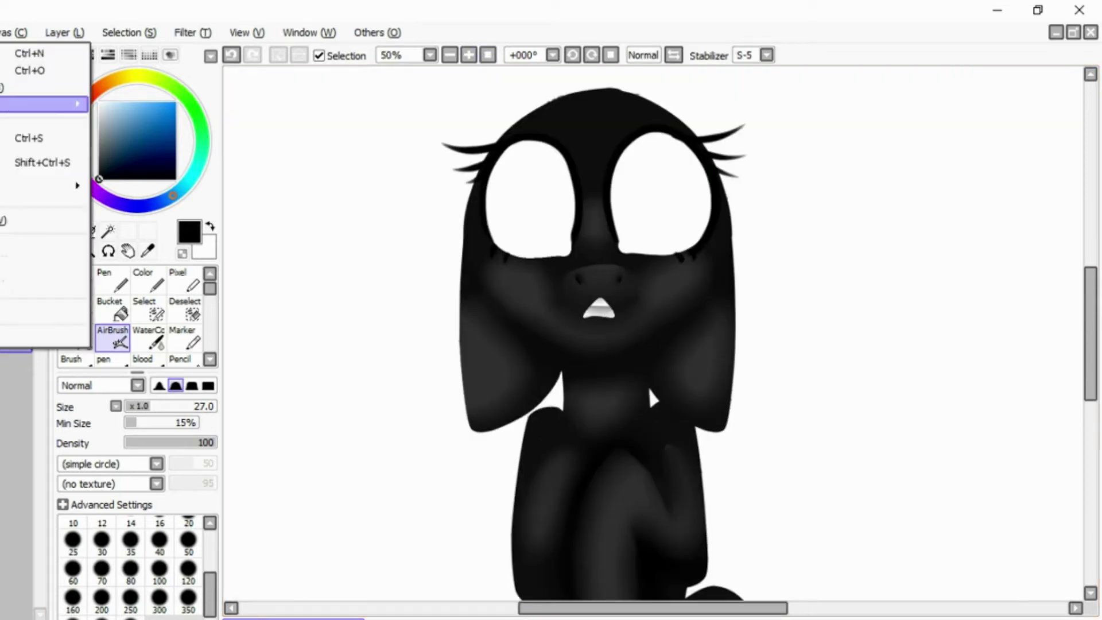
click(450, 55)
click(449, 56)
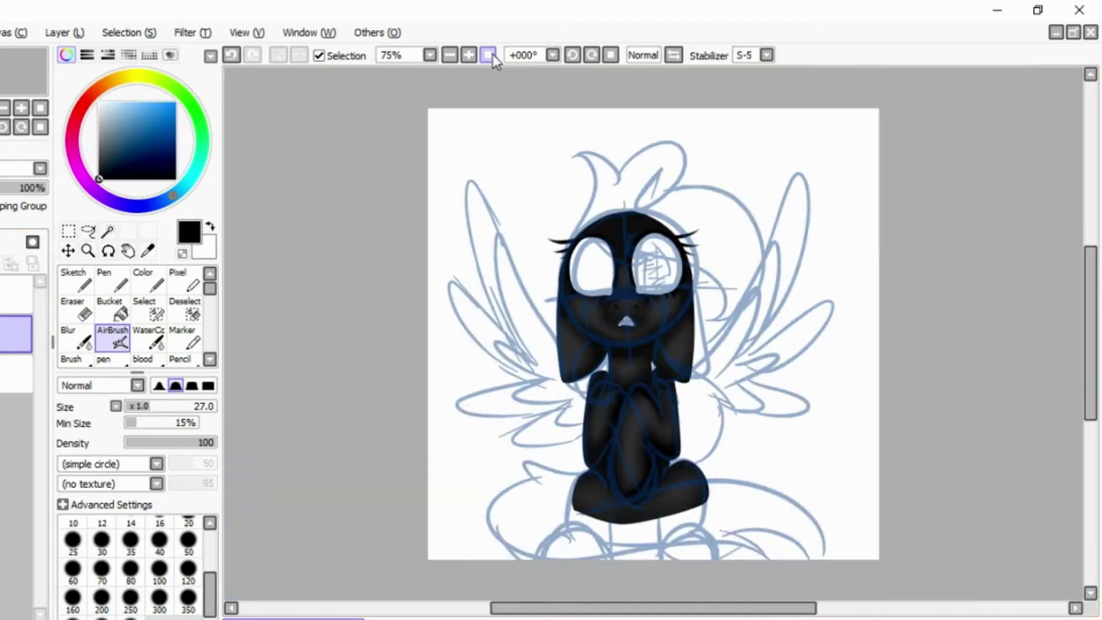
click(468, 55)
click(32, 242)
click(82, 106)
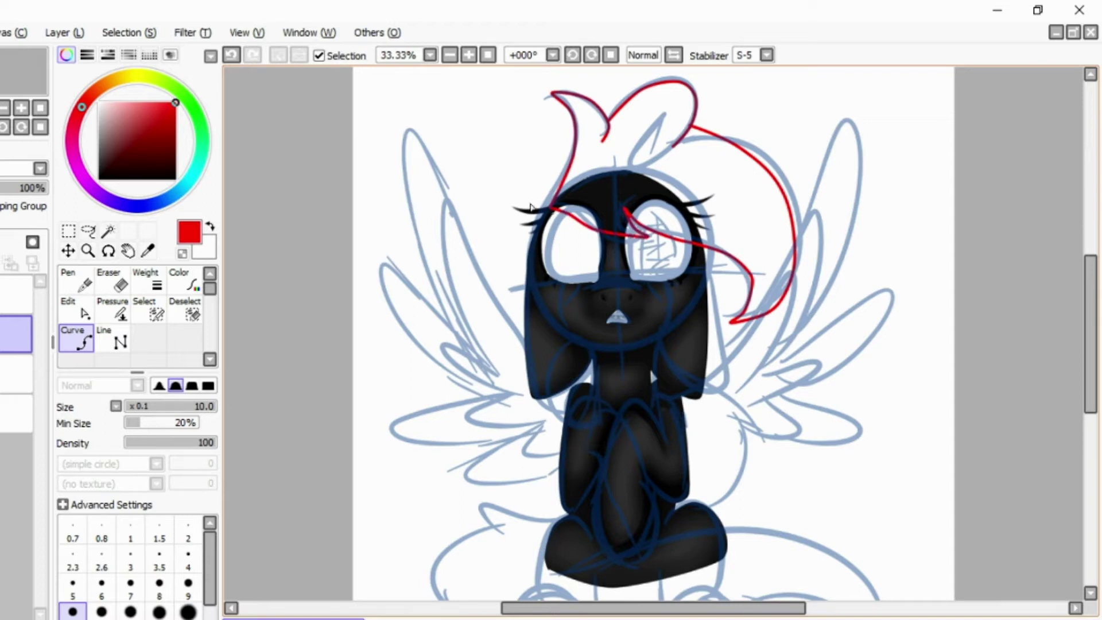
key(ctrl+plus)
scroll(660, 338, down, 3)
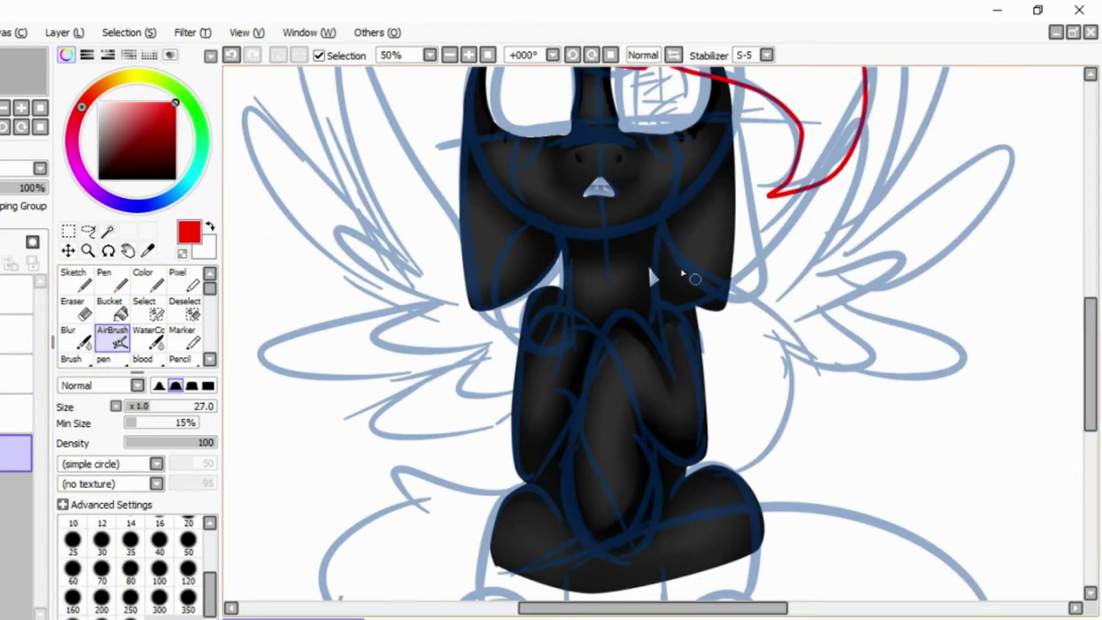
key(Up)
key(Up)
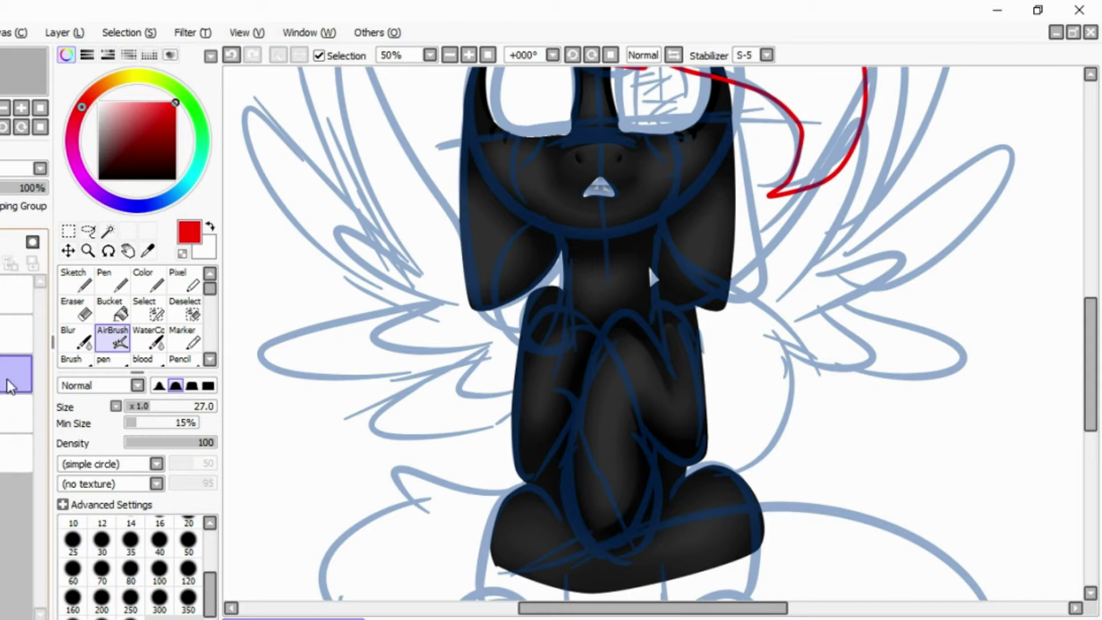
key(Up)
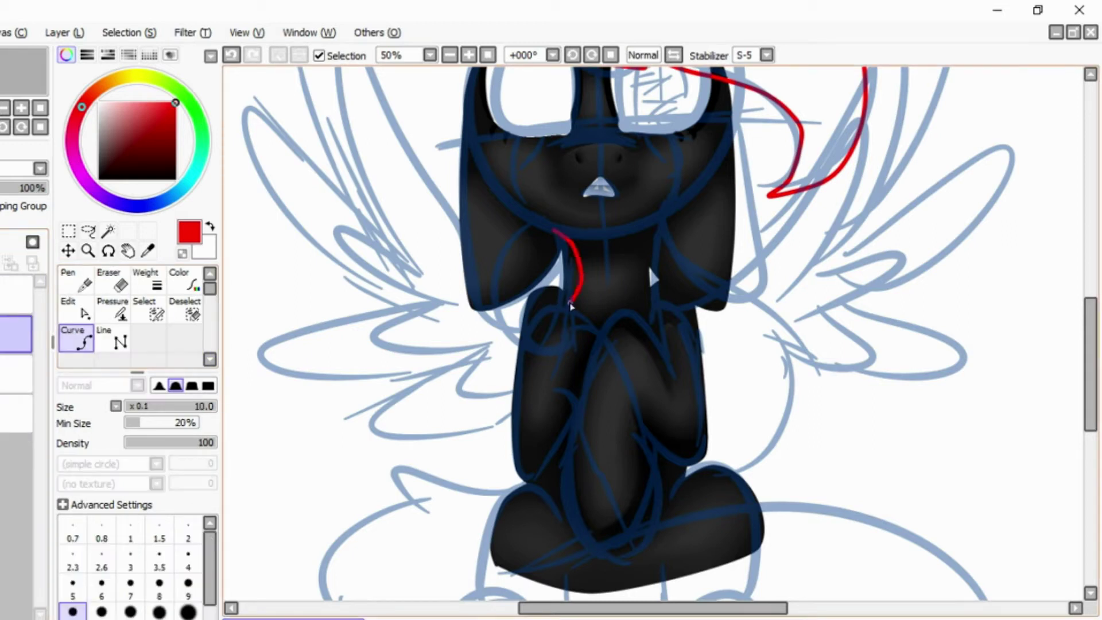
click(231, 55)
- Draw and fill a curled red mane lock over the chest with the Pencil at size 35
key(Down)
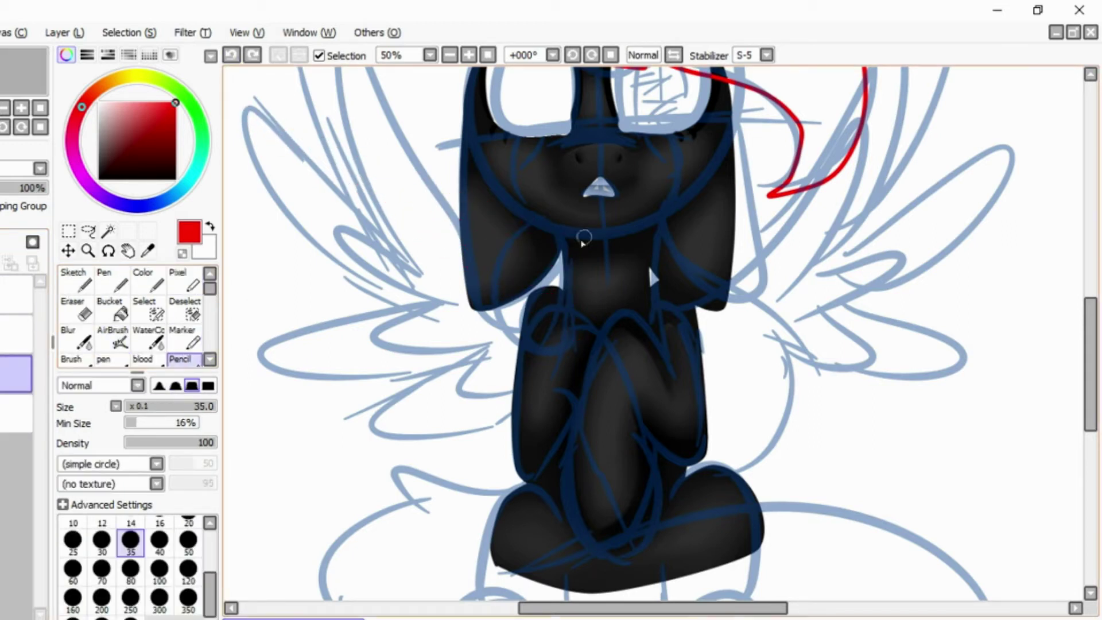
mouse_move(586, 281)
mouse_down()
mouse_move(565, 289)
mouse_move(580, 293)
mouse_up()
mouse_move(548, 235)
mouse_down()
mouse_move(505, 379)
mouse_move(530, 360)
mouse_move(519, 366)
mouse_move(537, 268)
mouse_move(515, 370)
mouse_move(548, 311)
mouse_up()
- Outline and fill the red mane section hanging behind the shoulder on a lower layer with the size 35 Pencil
key(Down)
mouse_move(727, 285)
mouse_down()
mouse_move(746, 301)
mouse_move(708, 436)
mouse_up()
drag(708, 367, 707, 422)
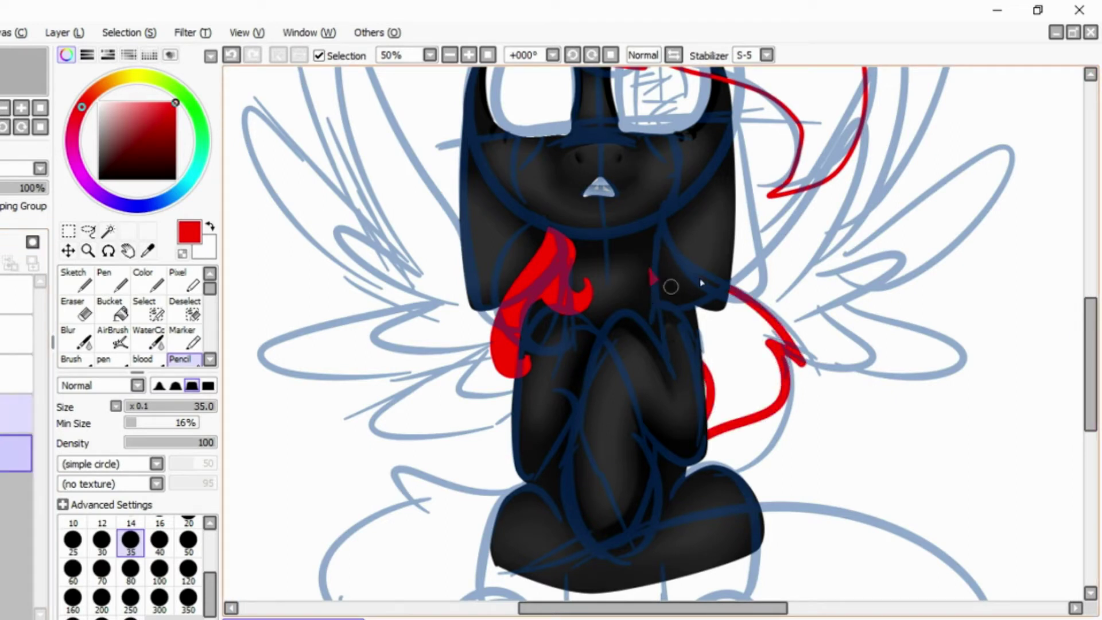
drag(728, 293, 733, 414)
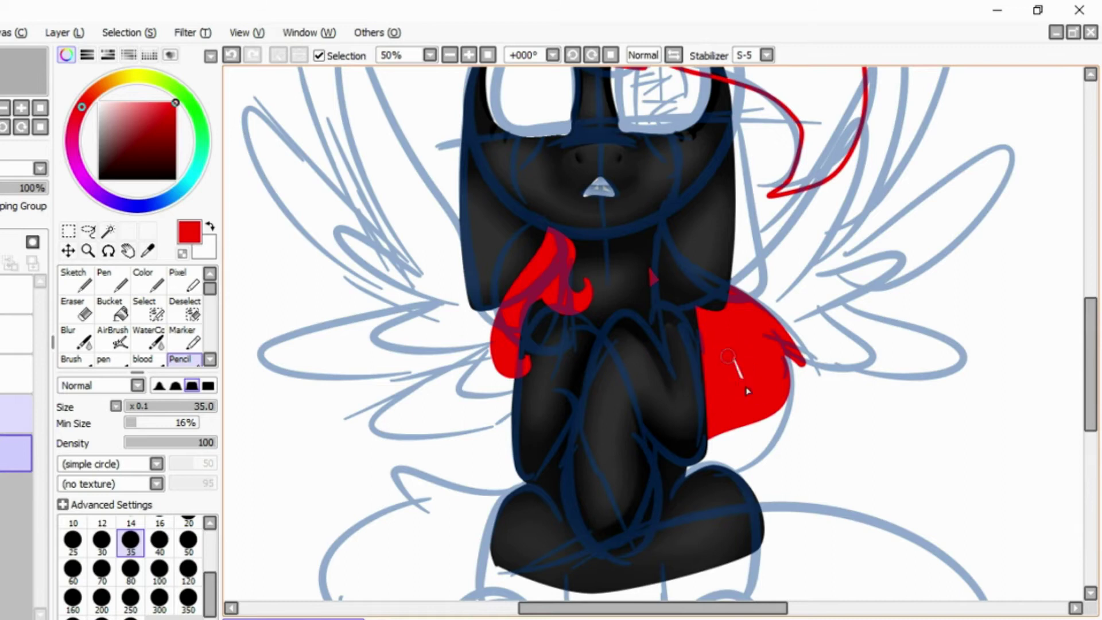
key(minus)
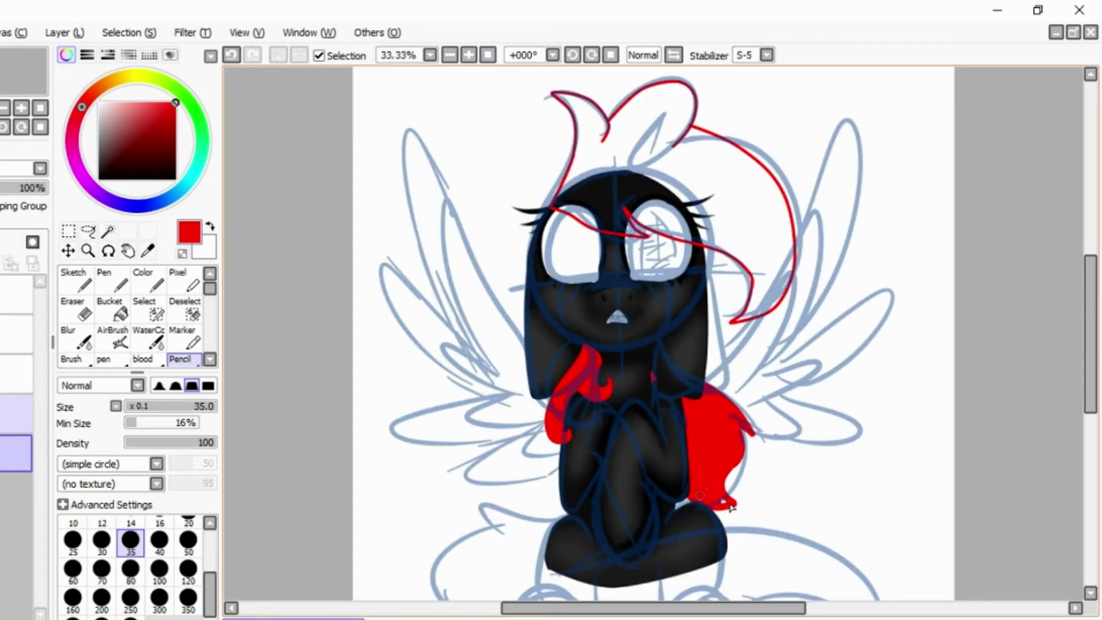
- Fill the outlined mane on top of the head with red using the Bucket
click(112, 310)
click(16, 333)
click(660, 138)
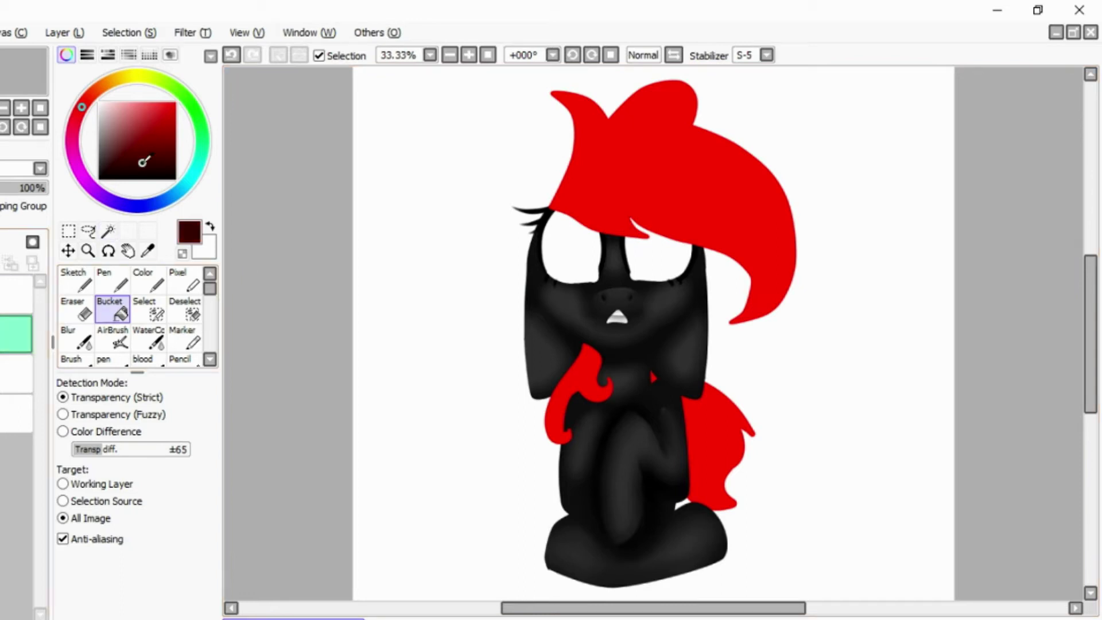
- Try streaking the mane, chest lock and rear mane section with a dark red bristle airbrush at size 100
scroll(197, 351, down, 3)
click(113, 339)
mouse_move(562, 153)
mouse_down()
mouse_move(598, 141)
mouse_move(777, 246)
mouse_move(631, 149)
mouse_up()
click(231, 54)
click(231, 54)
click(231, 55)
mouse_move(535, 213)
mouse_down()
mouse_move(611, 111)
mouse_move(685, 80)
mouse_up()
mouse_move(636, 149)
mouse_down()
mouse_move(752, 333)
mouse_move(717, 192)
mouse_move(608, 178)
mouse_move(767, 178)
mouse_move(694, 127)
mouse_up()
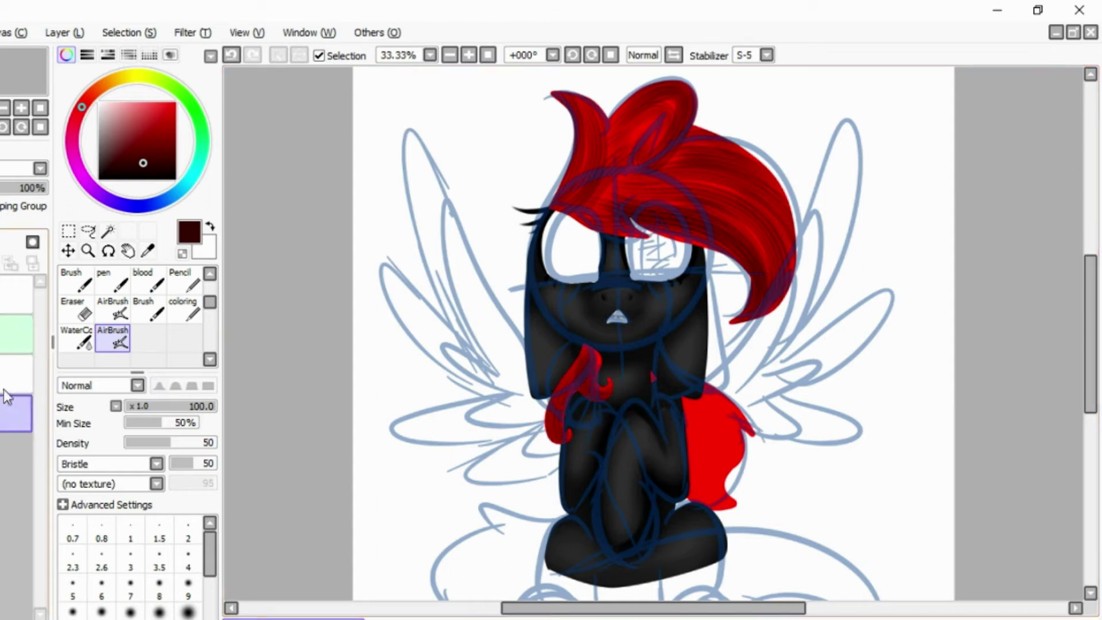
mouse_move(717, 402)
mouse_down()
mouse_move(741, 453)
mouse_move(703, 494)
mouse_up()
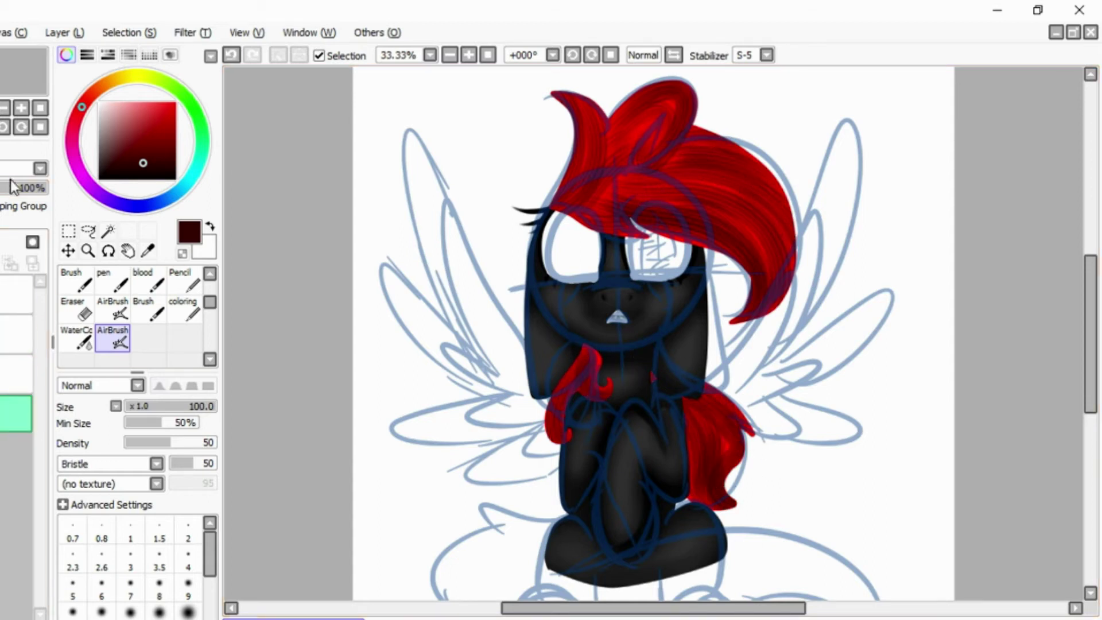
- Undo the dark red streaks on the mane, chest lock and rear mane section
click(231, 55)
click(231, 55)
click(231, 54)
click(231, 55)
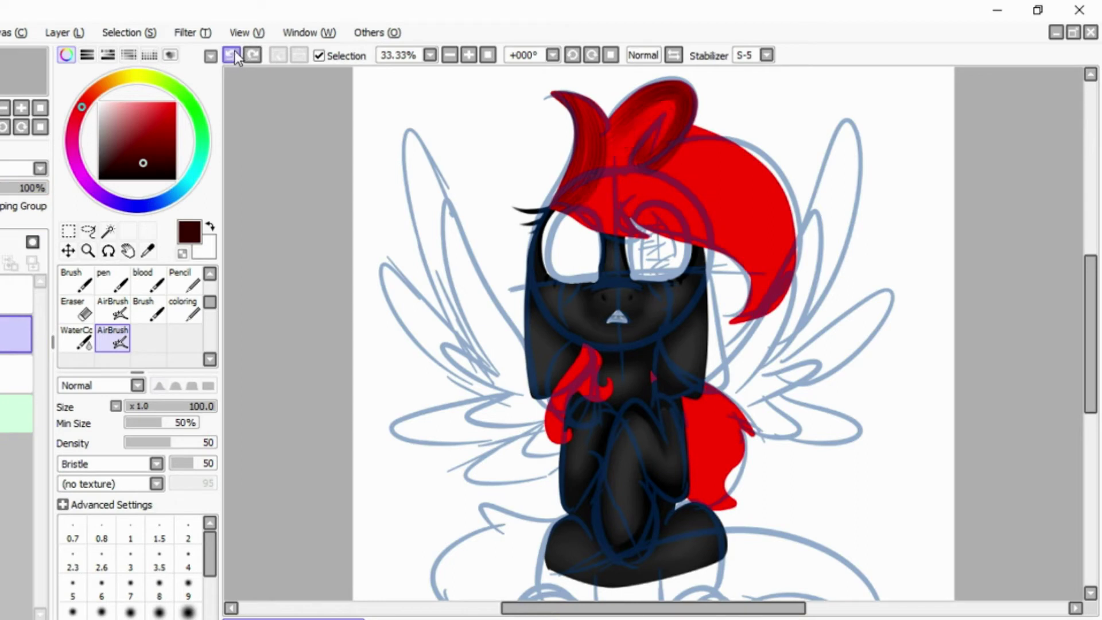
click(232, 55)
- Select the red fills of the mane, chest lock and rear mane section with the Magic Wand
click(108, 231)
click(660, 144)
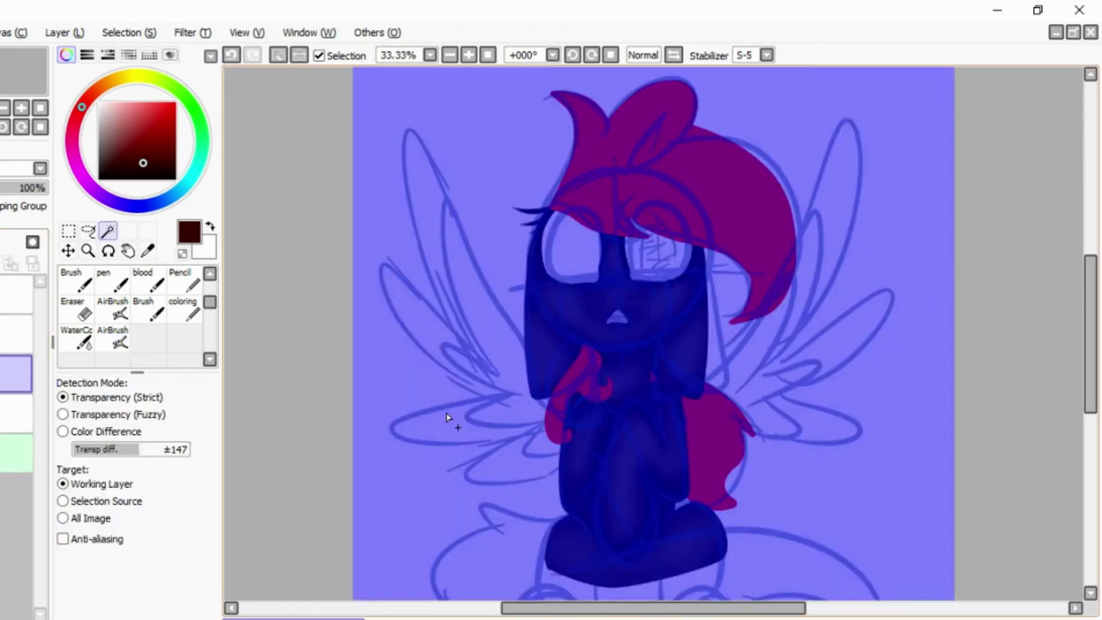
click(714, 448)
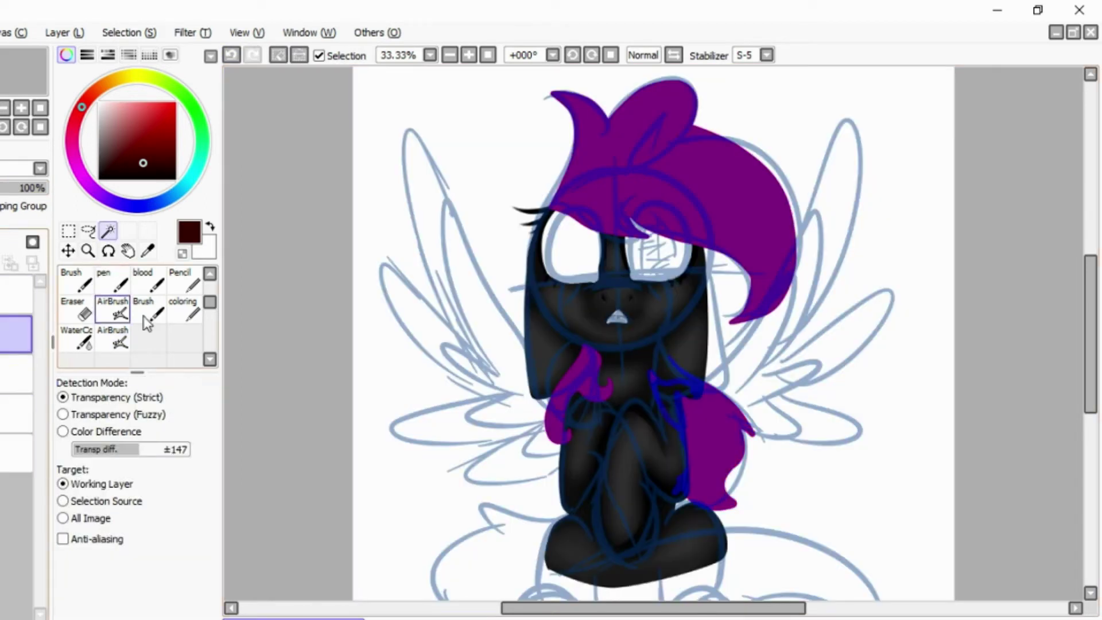
- Paint dark red bristle streaks at size 100 across the selected mane parts and lower the streak layer's opacity
click(184, 309)
click(120, 343)
drag(40, 187, 3, 198)
click(16, 333)
mouse_move(602, 344)
mouse_down()
mouse_move(599, 378)
mouse_move(560, 436)
mouse_up()
drag(565, 132, 574, 84)
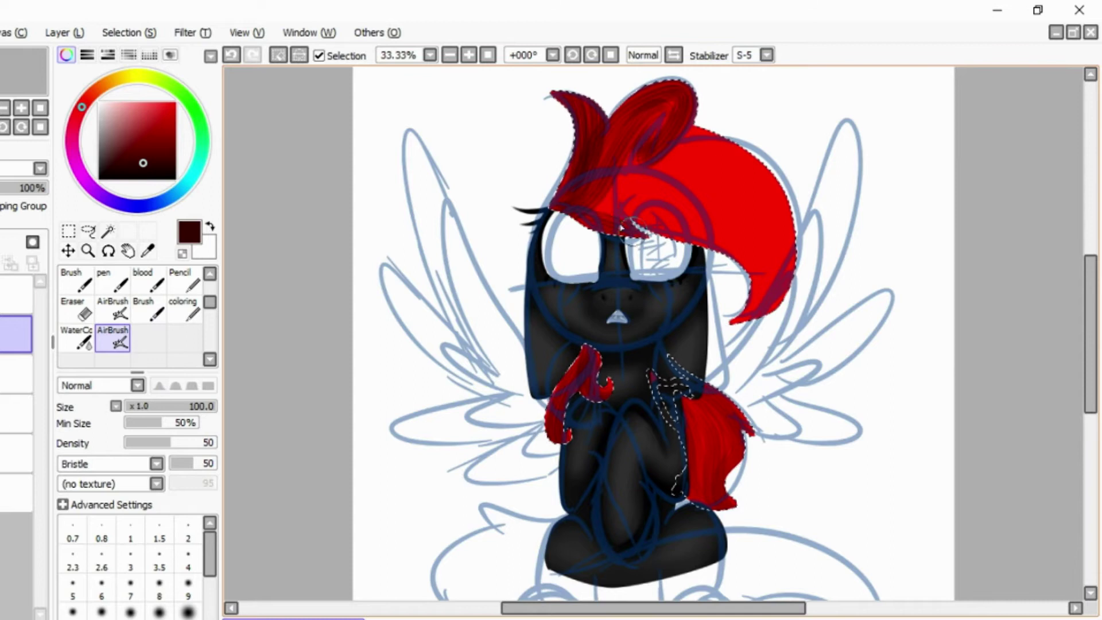
mouse_move(618, 228)
mouse_down()
mouse_move(643, 209)
mouse_move(745, 323)
mouse_up()
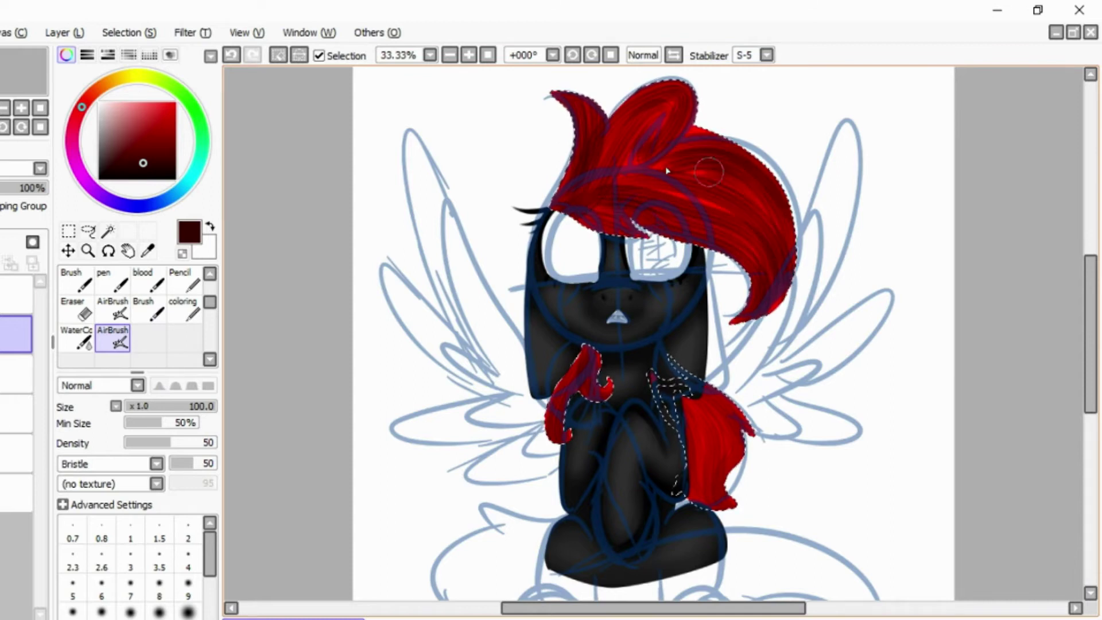
drag(40, 188, 7, 189)
click(16, 534)
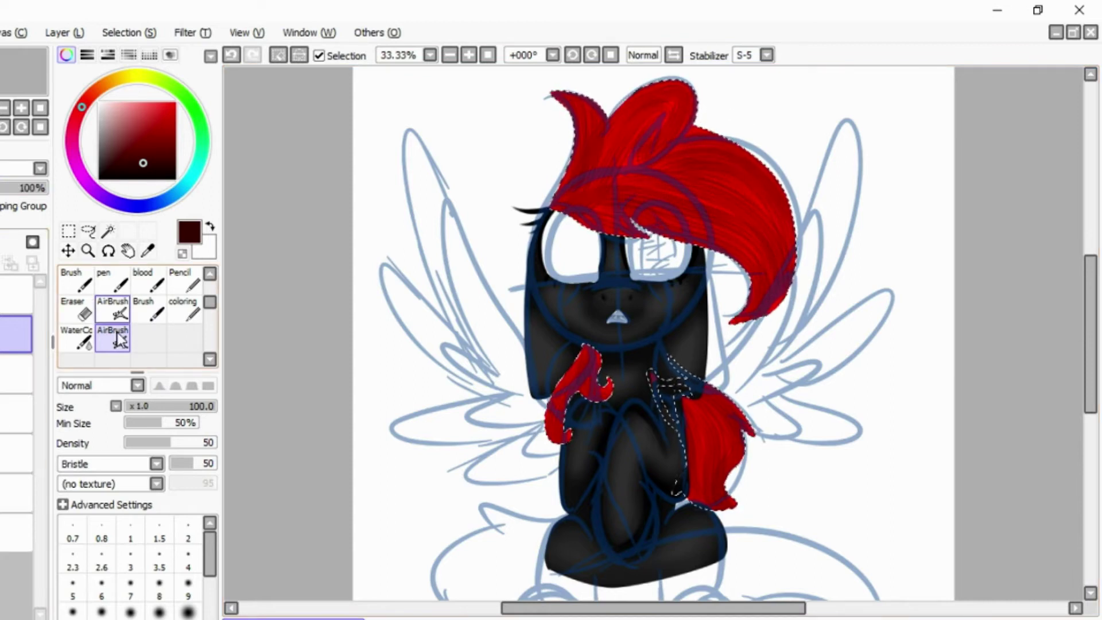
- Airbrush dark red shadows at size 99 along the selected mane parts and blend them with Blur at size 150
scroll(119, 339, up, 2)
click(113, 310)
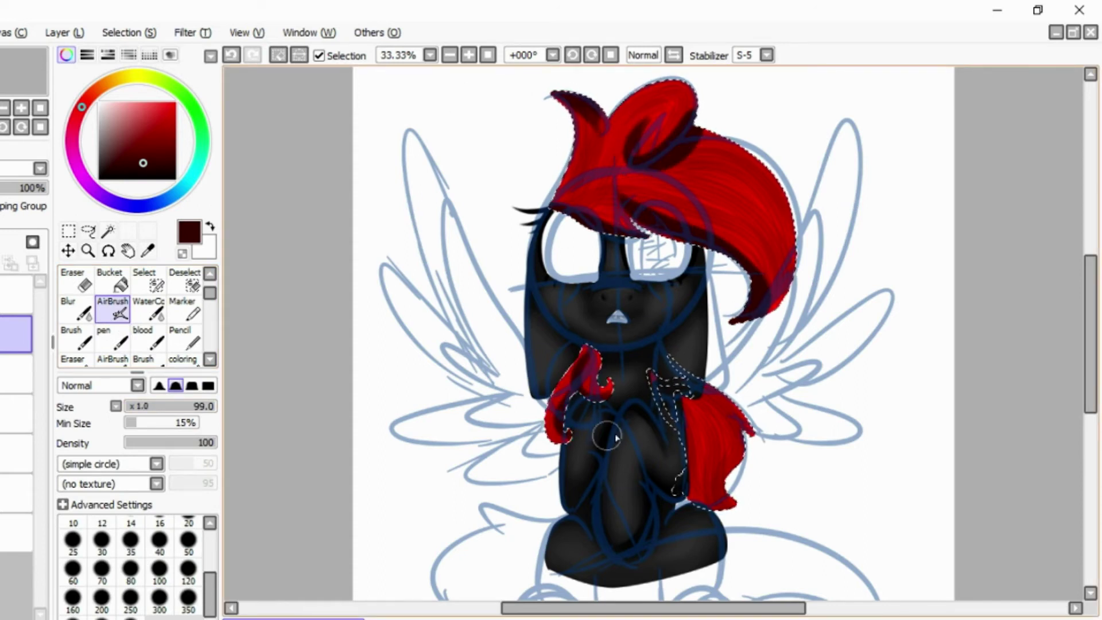
click(76, 309)
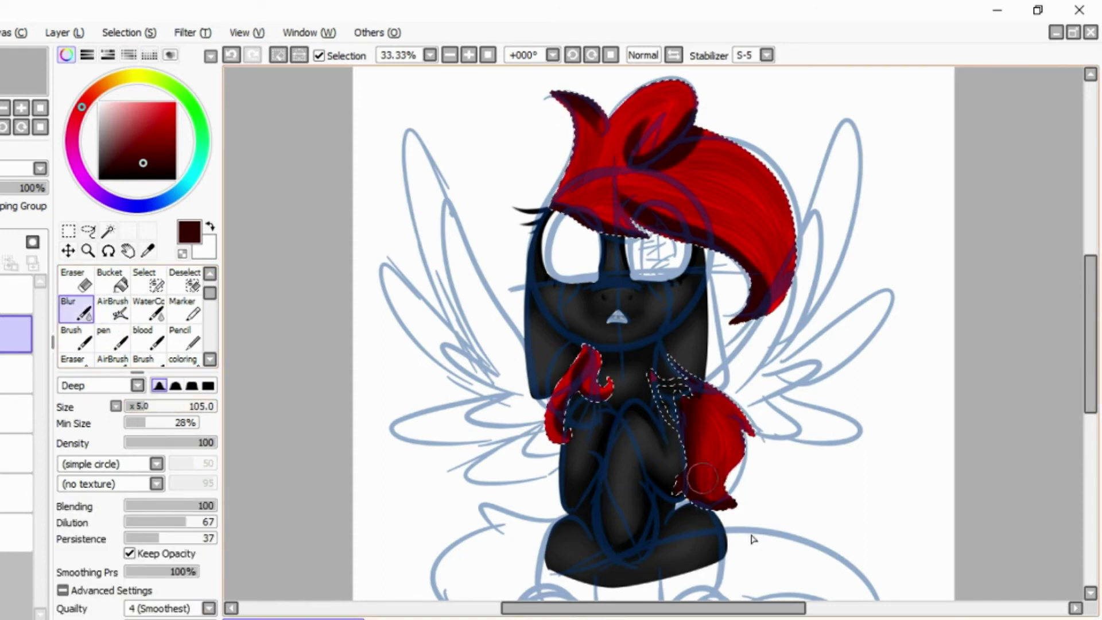
drag(160, 406, 175, 406)
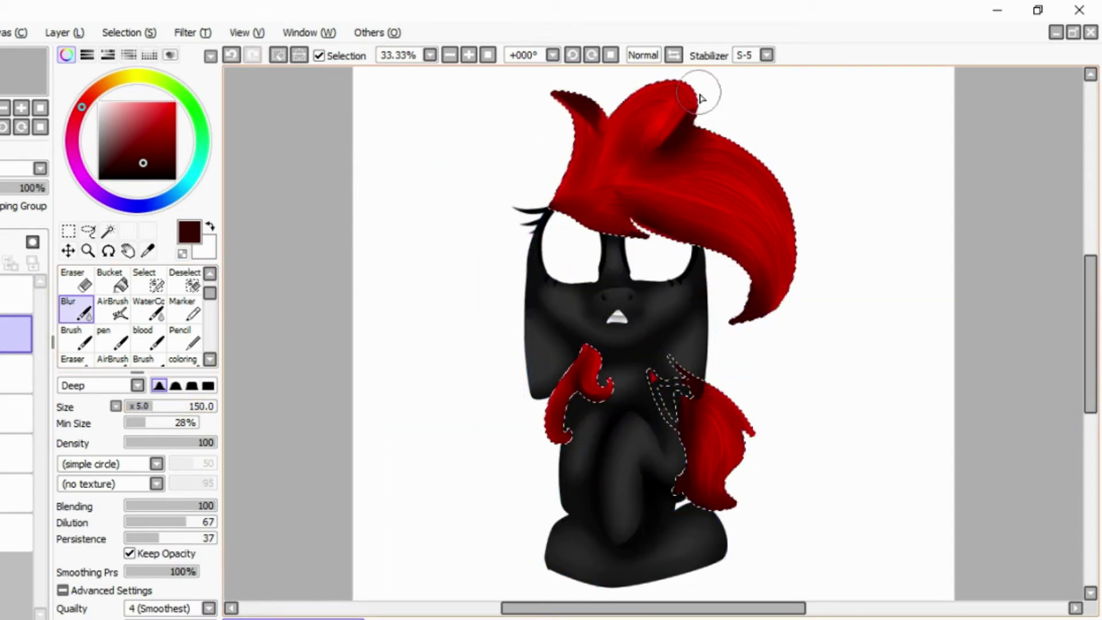
- Deepen the shadow around the mane's top curl with the airbrush at size 99, blur it, and clear the selection
click(182, 342)
click(112, 310)
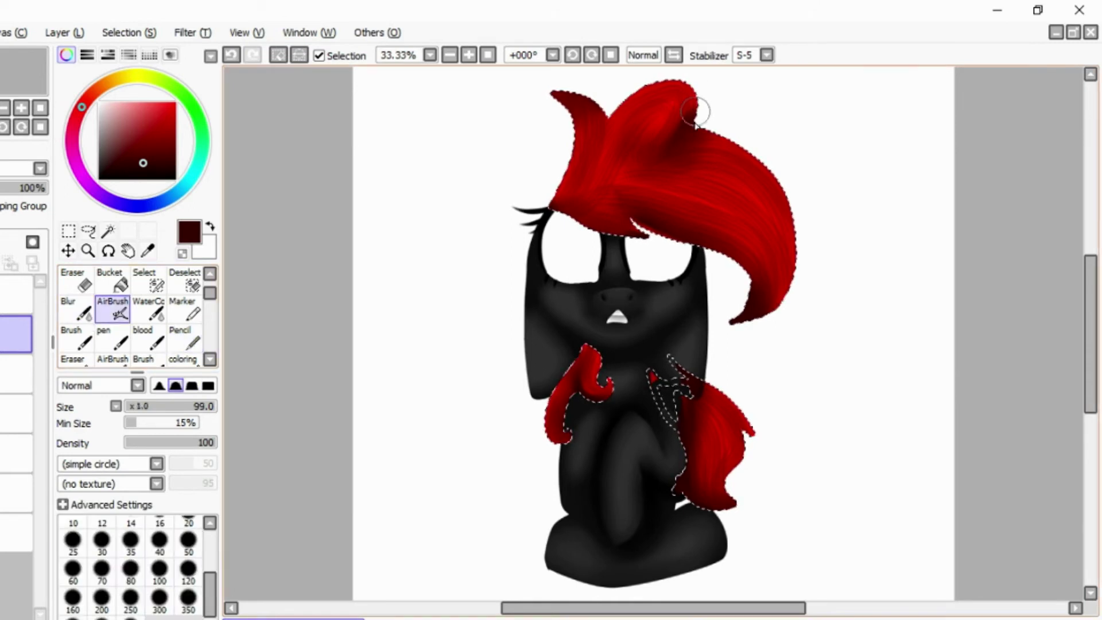
click(75, 310)
click(112, 310)
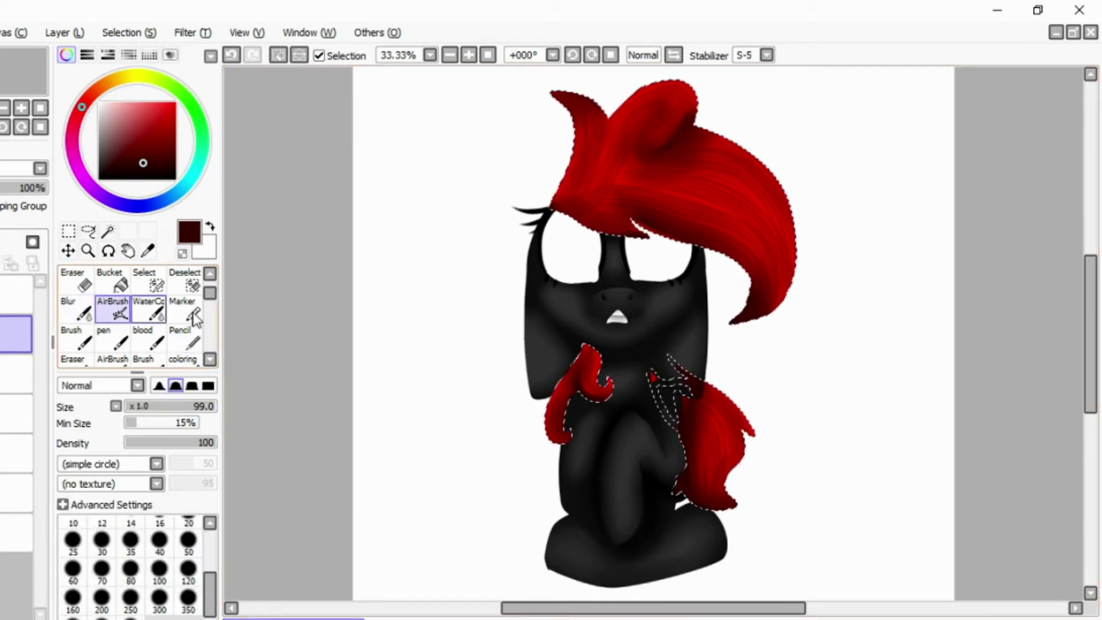
drag(673, 151, 679, 93)
click(74, 310)
mouse_move(677, 150)
mouse_down()
mouse_move(664, 74)
mouse_move(668, 132)
mouse_up()
key(ctrl+d)
- Erase the rear mane section's red spill over the ear and front leg with the Eraser at size 95
click(487, 55)
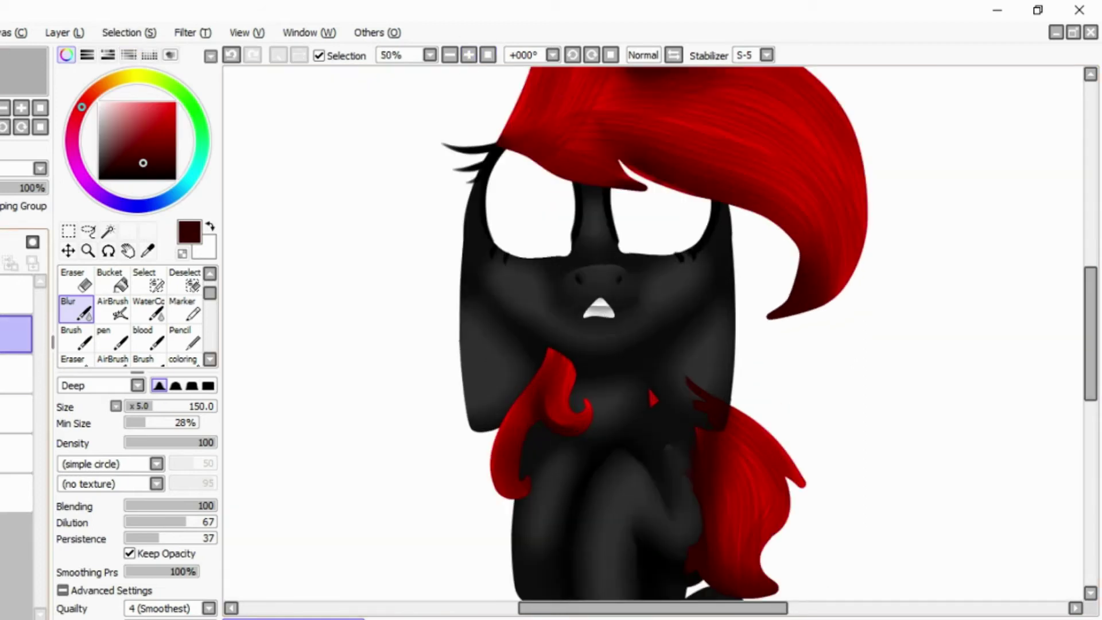
click(17, 453)
click(17, 373)
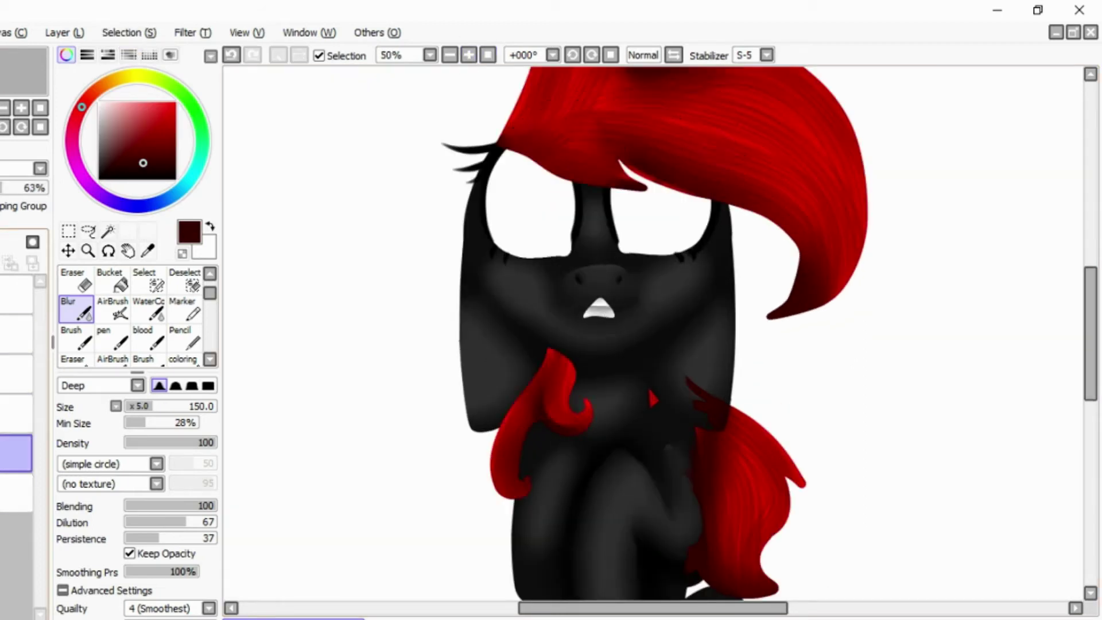
click(16, 413)
click(113, 310)
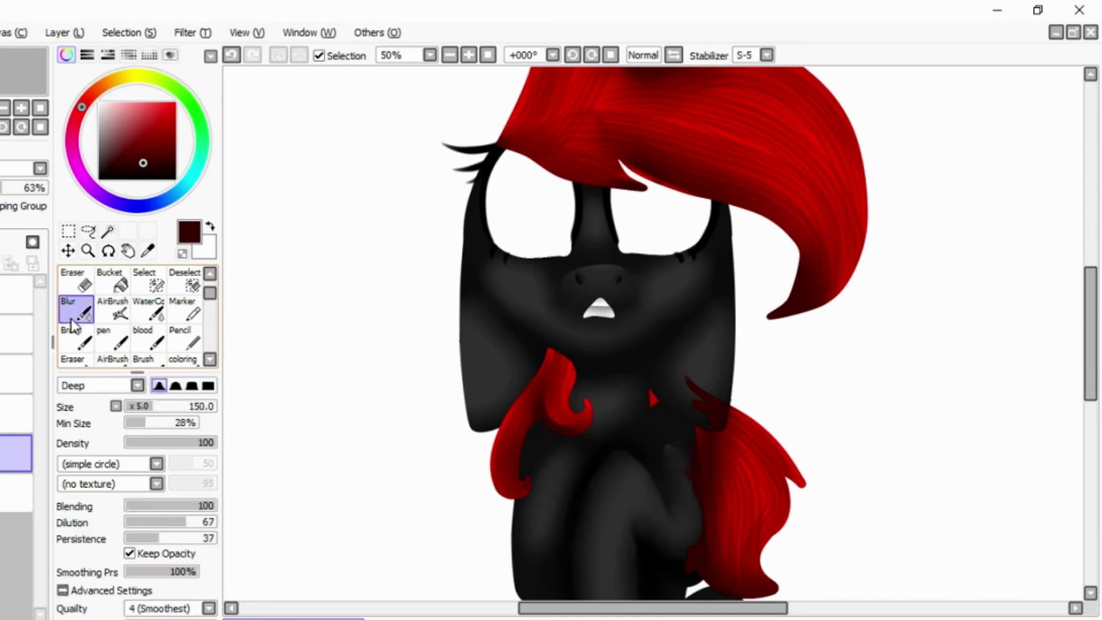
key(e)
key(Down)
key(Up)
key(Up)
key(Up)
key(Up)
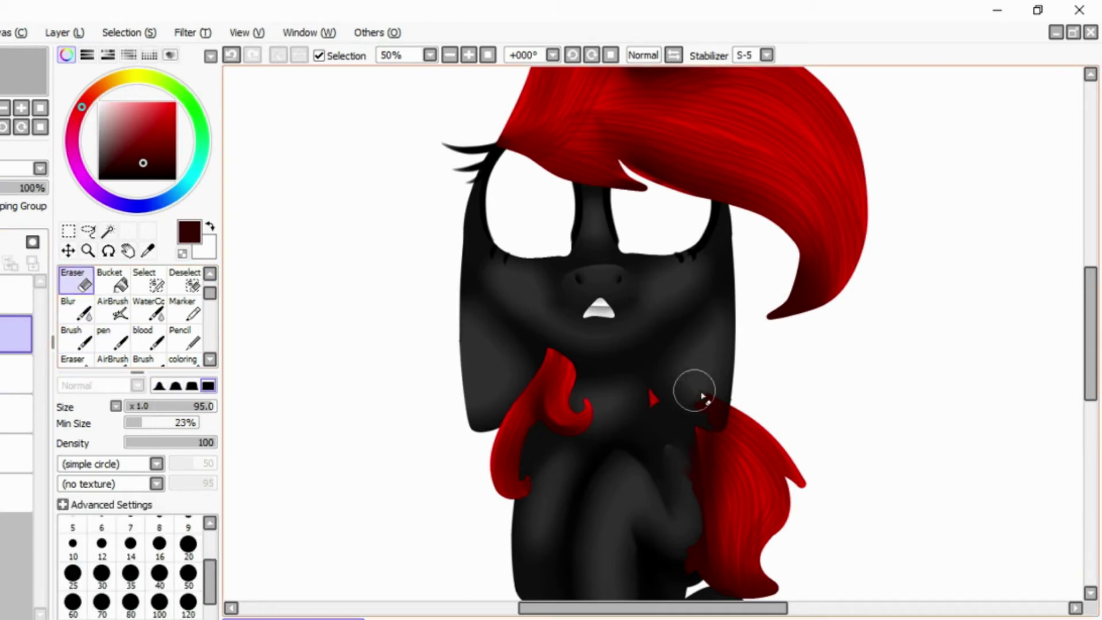
key(ctrl+z)
scroll(712, 307, down, 3)
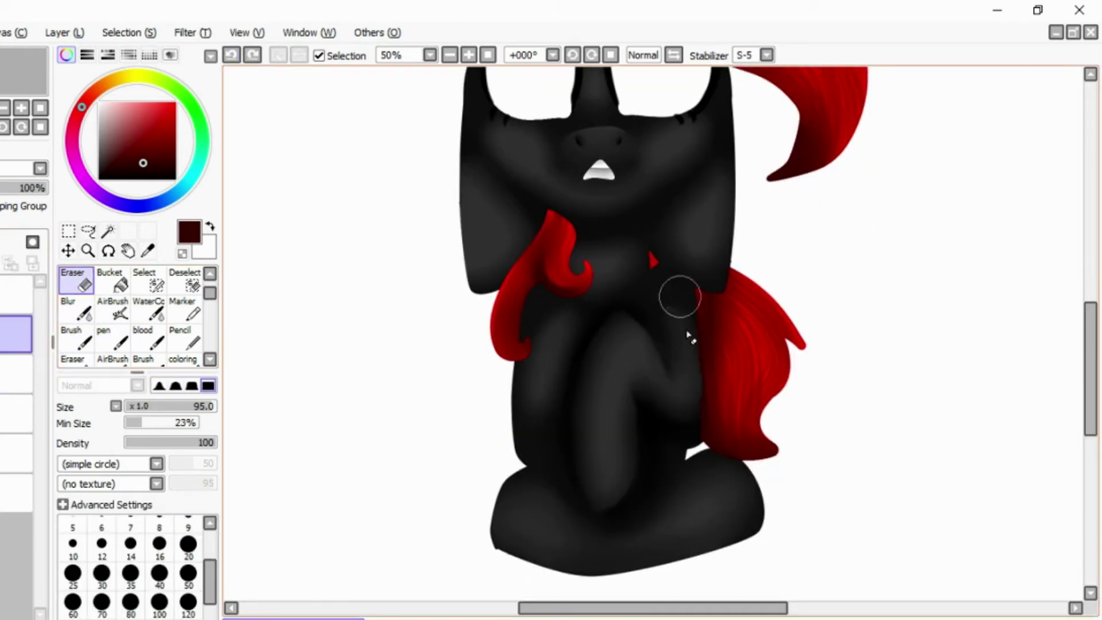
- Outline a large red tail beneath the pony with the Pencil at size 35 and fill it using the Bucket
key(ctrl+minus)
key(Down)
key(Down)
key(Down)
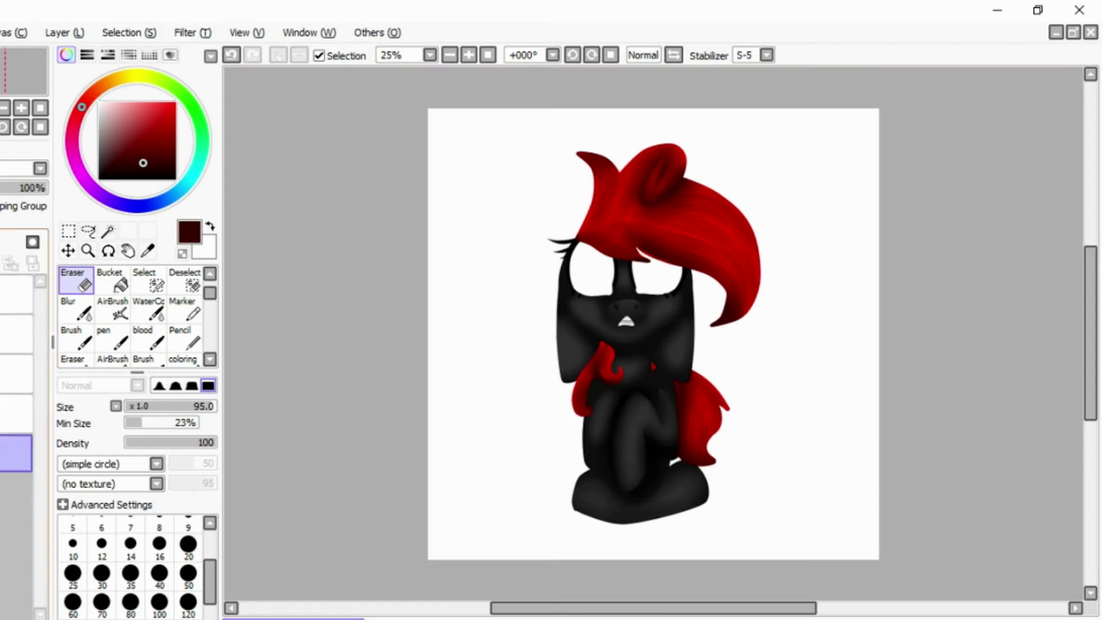
click(184, 339)
key(Up)
key(Up)
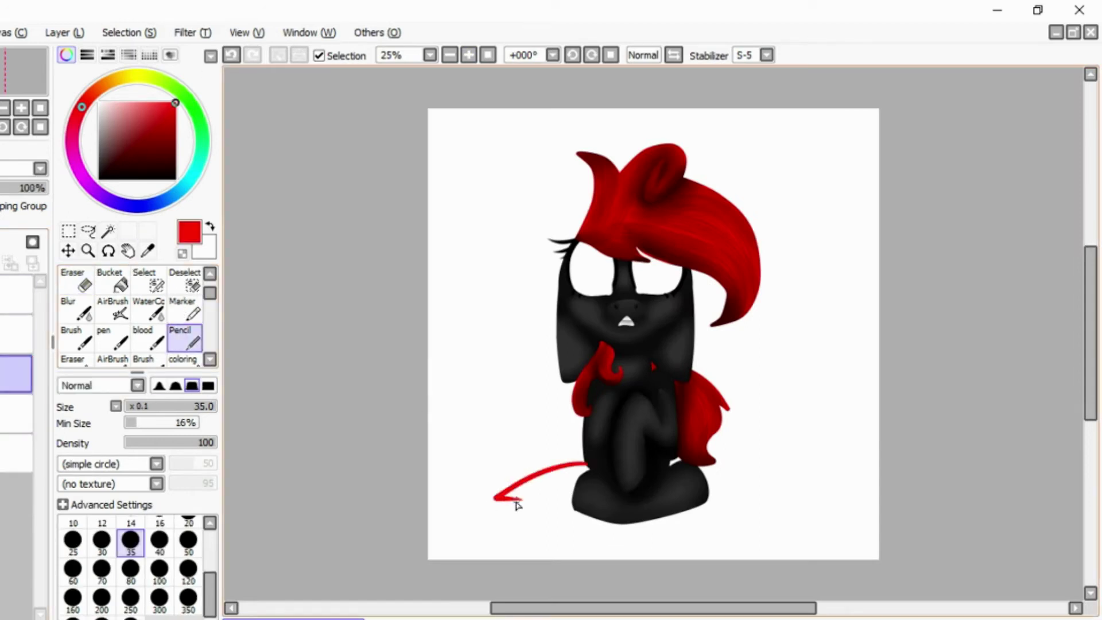
click(109, 281)
click(660, 516)
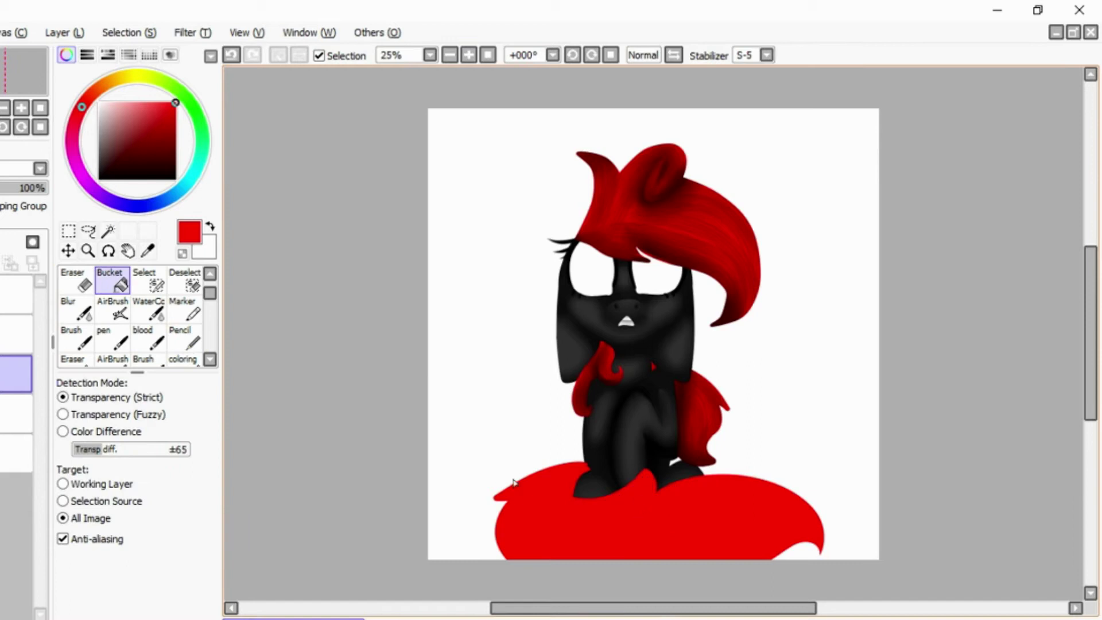
- Select the tail's red fill and streak it with a dark red bristle airbrush at size 100
click(108, 231)
click(660, 516)
click(131, 165)
scroll(194, 358, down, 2)
click(112, 338)
mouse_move(554, 476)
mouse_down()
mouse_move(617, 510)
mouse_move(817, 564)
mouse_move(593, 462)
mouse_move(838, 568)
mouse_up()
mouse_move(803, 510)
mouse_down()
mouse_move(542, 511)
mouse_move(781, 505)
mouse_move(568, 482)
mouse_move(503, 552)
mouse_move(765, 559)
mouse_up()
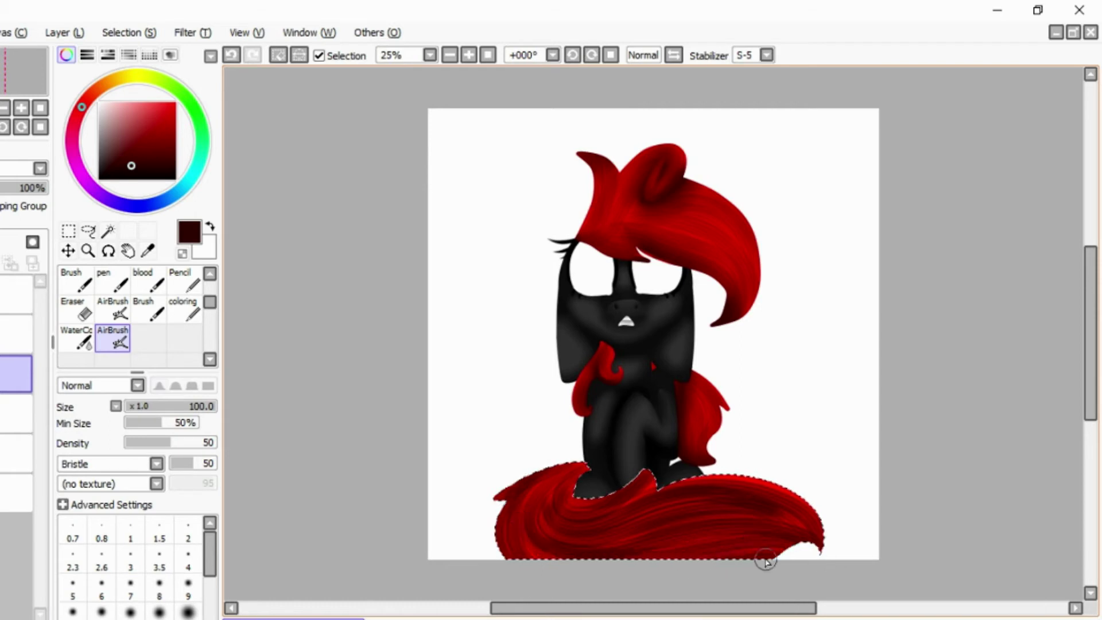
key(ctrl+z)
key(ctrl+z)
- Airbrush dark shadows along the tail's edges at size 100, blend them with Blur at size 320, and clear the selection
scroll(132, 322, up, 2)
click(112, 310)
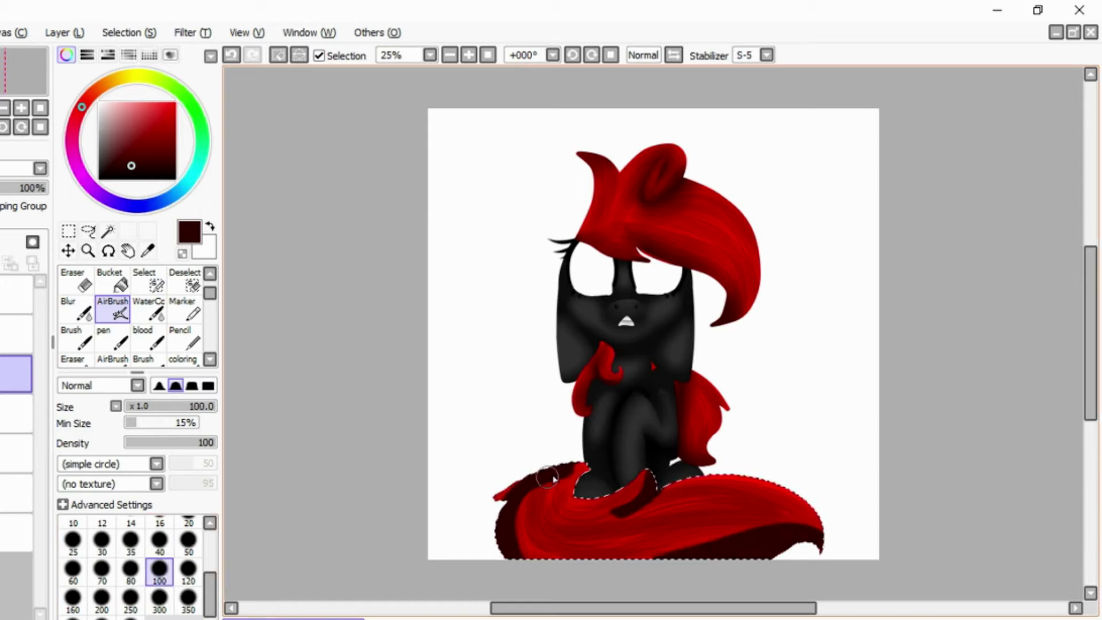
key(b)
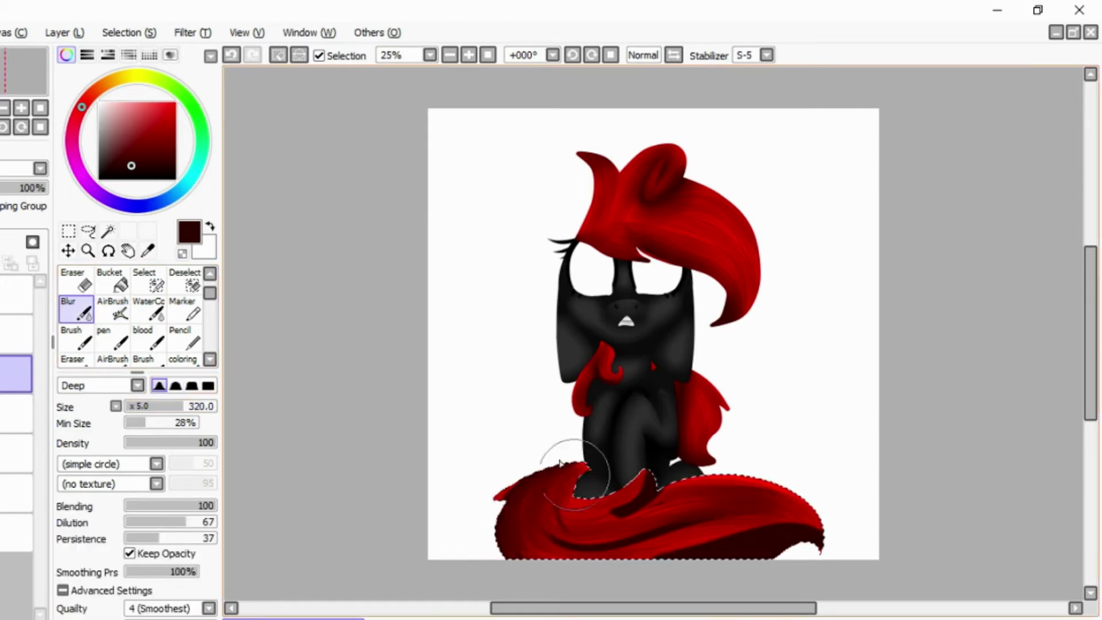
click(129, 33)
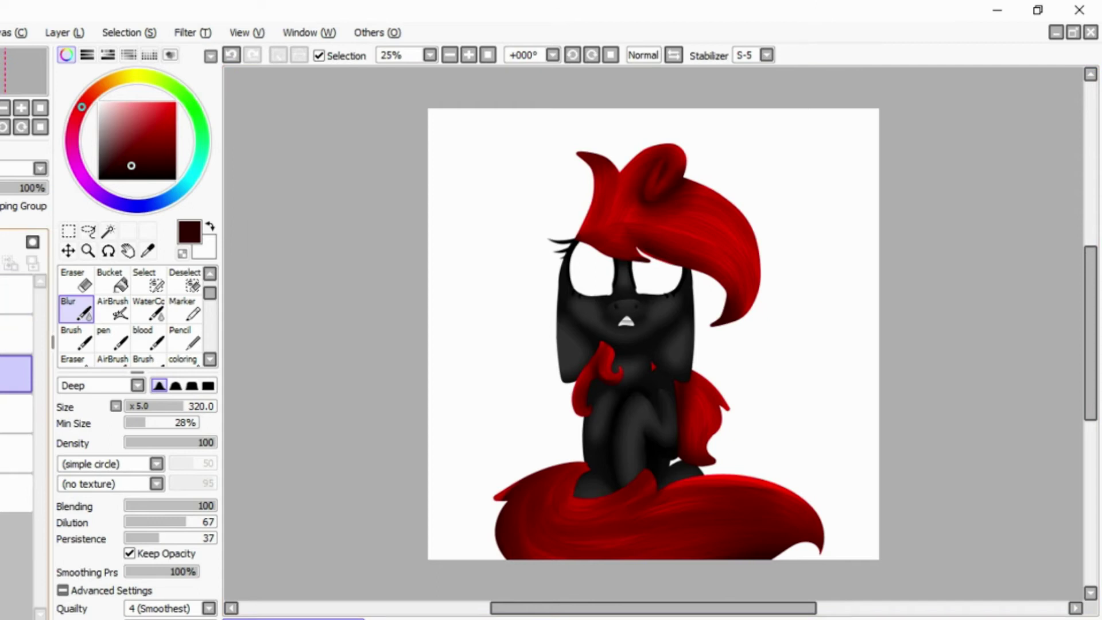
click(468, 55)
scroll(497, 398, down, 3)
key(e)
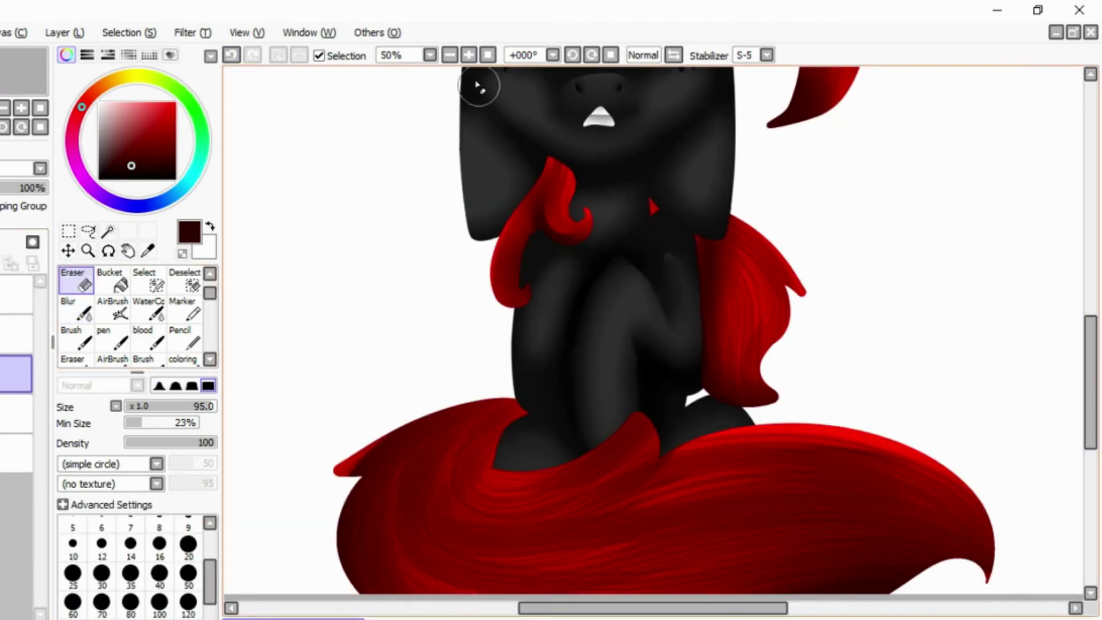
click(450, 55)
click(231, 55)
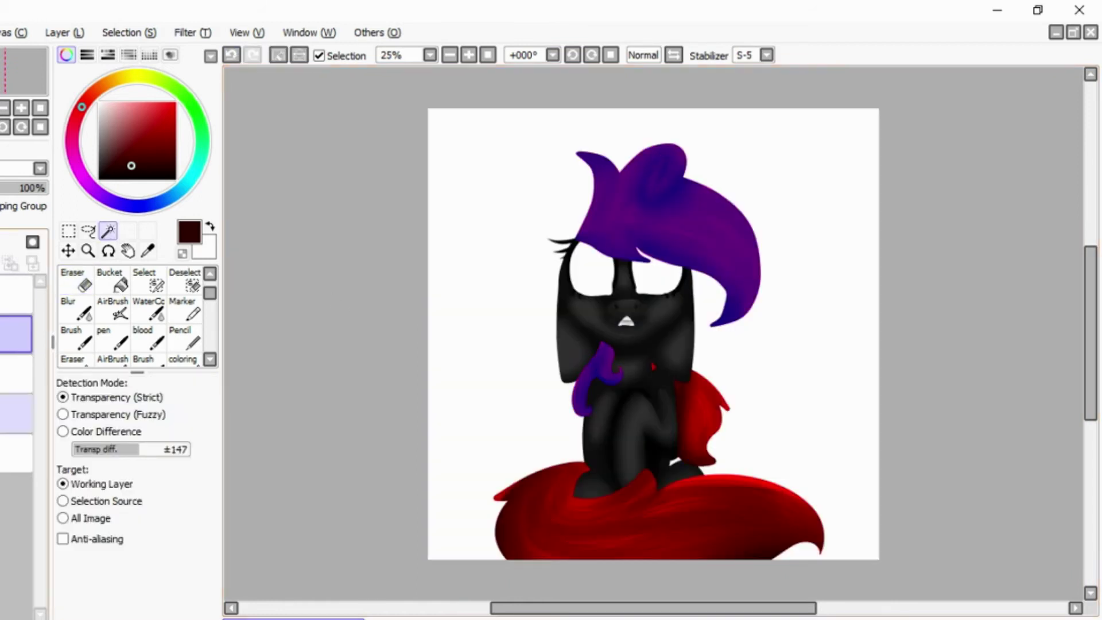
- Select the red mane and tail and airbrush white highlights across the forelock, rear mane section and tail at size 100
click(689, 488)
key(a)
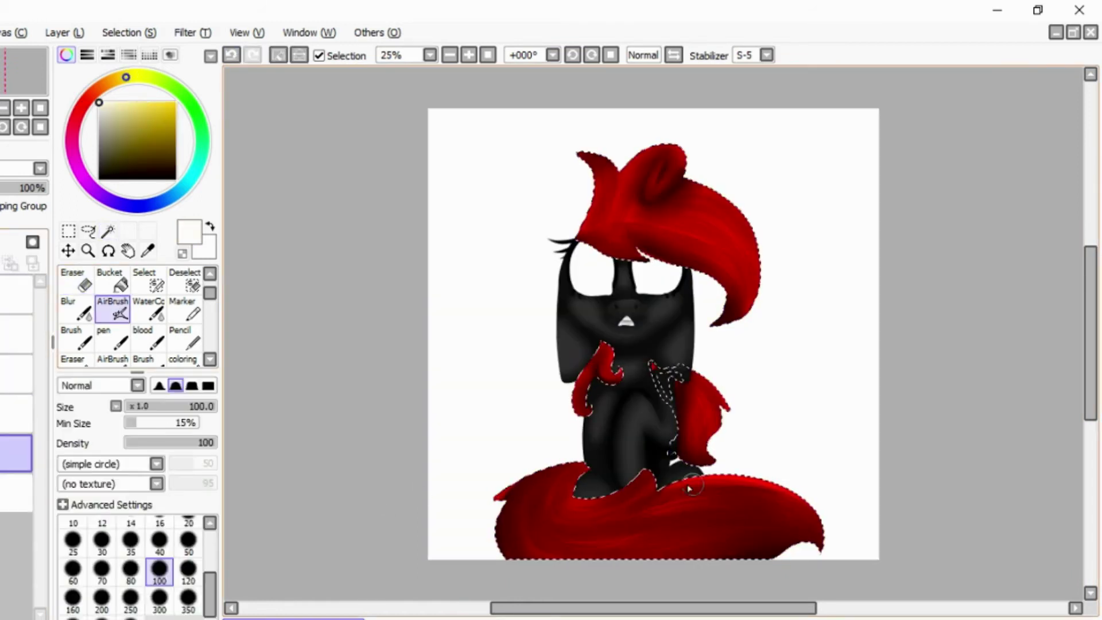
drag(698, 412, 711, 402)
mouse_move(720, 479)
mouse_down()
mouse_move(743, 488)
mouse_move(654, 554)
mouse_move(708, 534)
mouse_up()
mouse_move(718, 204)
mouse_down()
mouse_move(737, 221)
mouse_move(689, 256)
mouse_move(703, 275)
mouse_move(672, 269)
mouse_up()
- Blend the white highlights into the mane and tail with the Blur brush at size 320
click(76, 310)
drag(705, 356, 689, 459)
mouse_move(706, 516)
mouse_down()
mouse_move(683, 548)
mouse_move(723, 494)
mouse_up()
drag(740, 218, 654, 253)
drag(717, 183, 677, 224)
drag(689, 459, 648, 539)
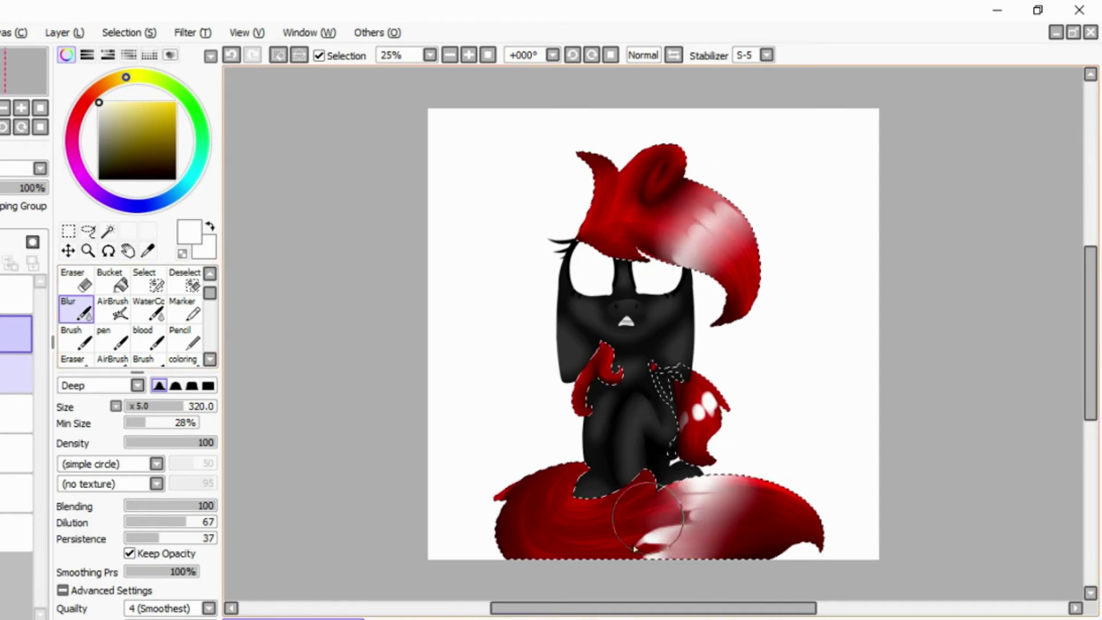
drag(717, 476, 660, 533)
drag(697, 413, 713, 376)
- Set the highlight layer's opacity to 58%, clear the selection and merge the layer down
drag(40, 188, 3, 188)
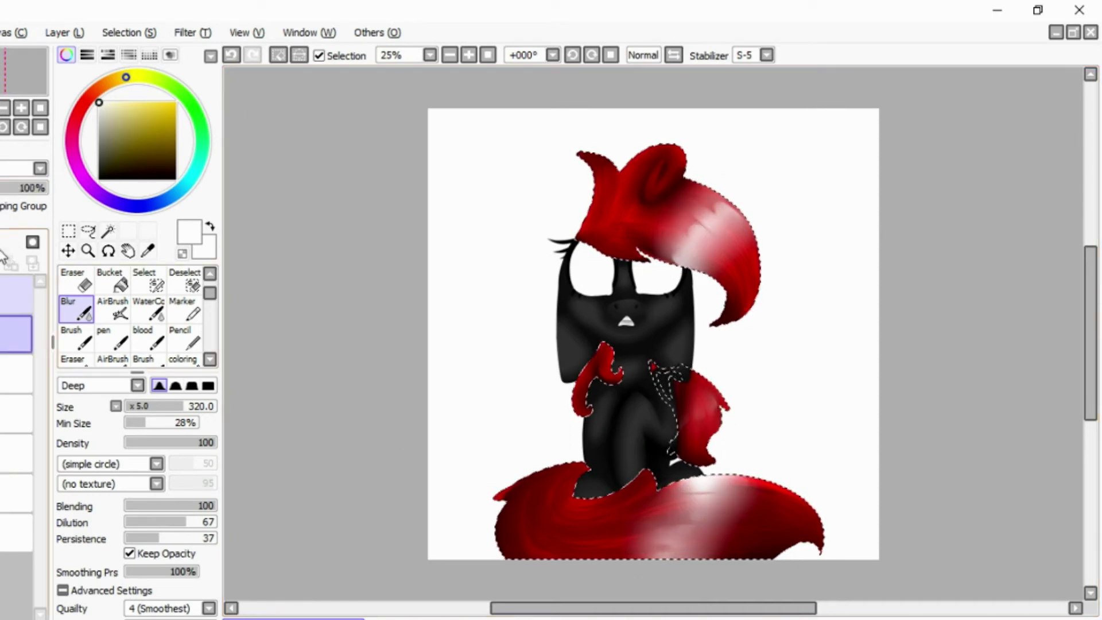
key(ctrl+d)
key(ctrl+e)
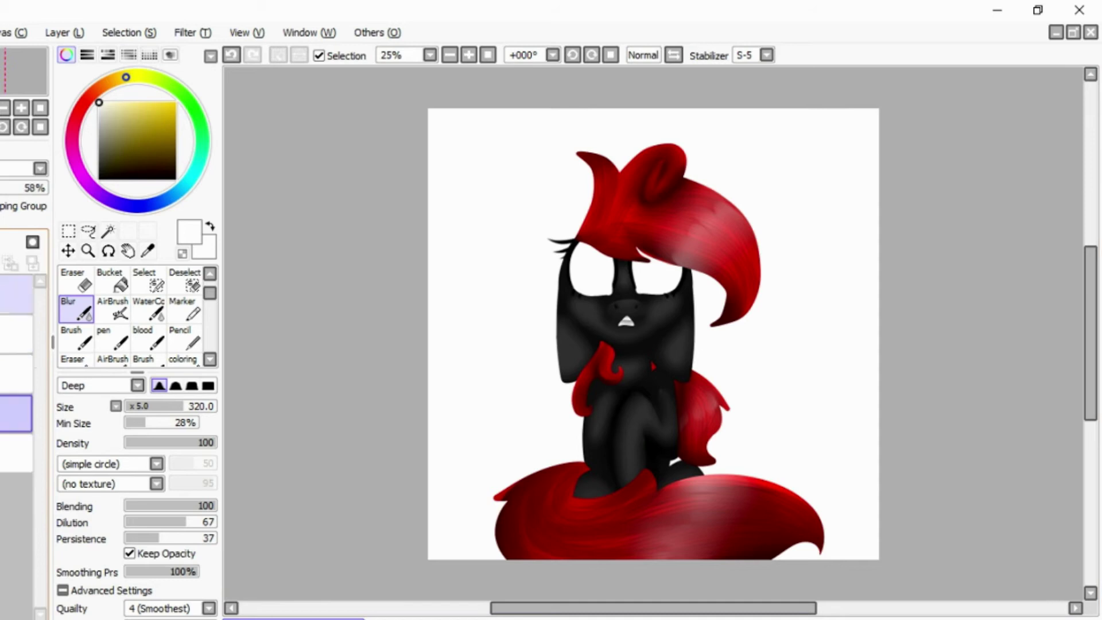
- Make the blue sketch visible over the painted pony
scroll(1079, 332, up, 5)
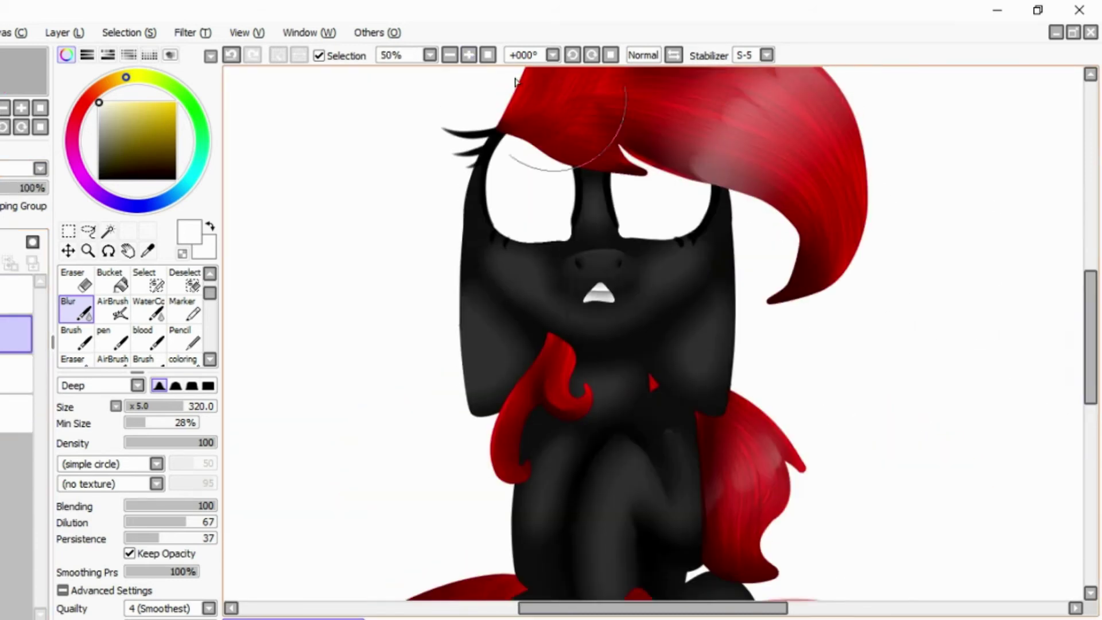
scroll(492, 70, down, 4)
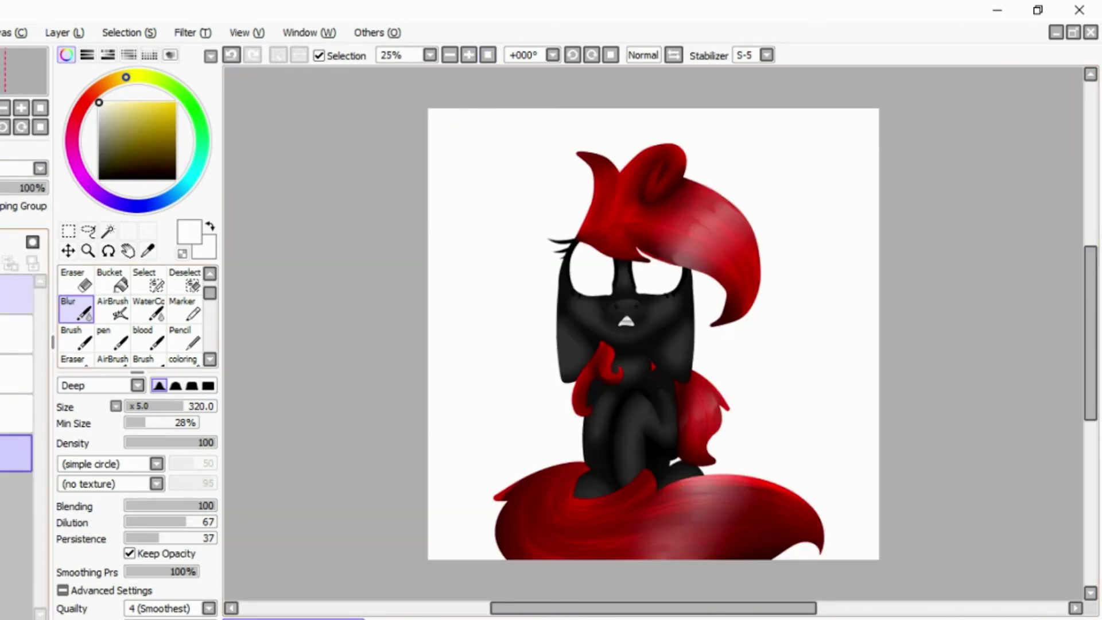
click(17, 295)
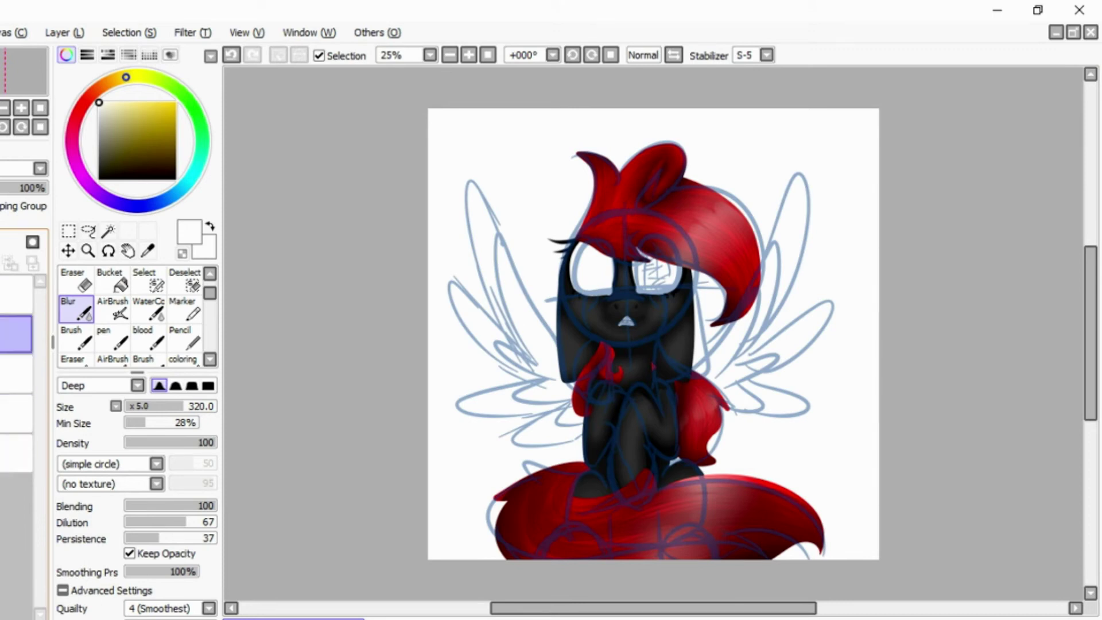
click(150, 338)
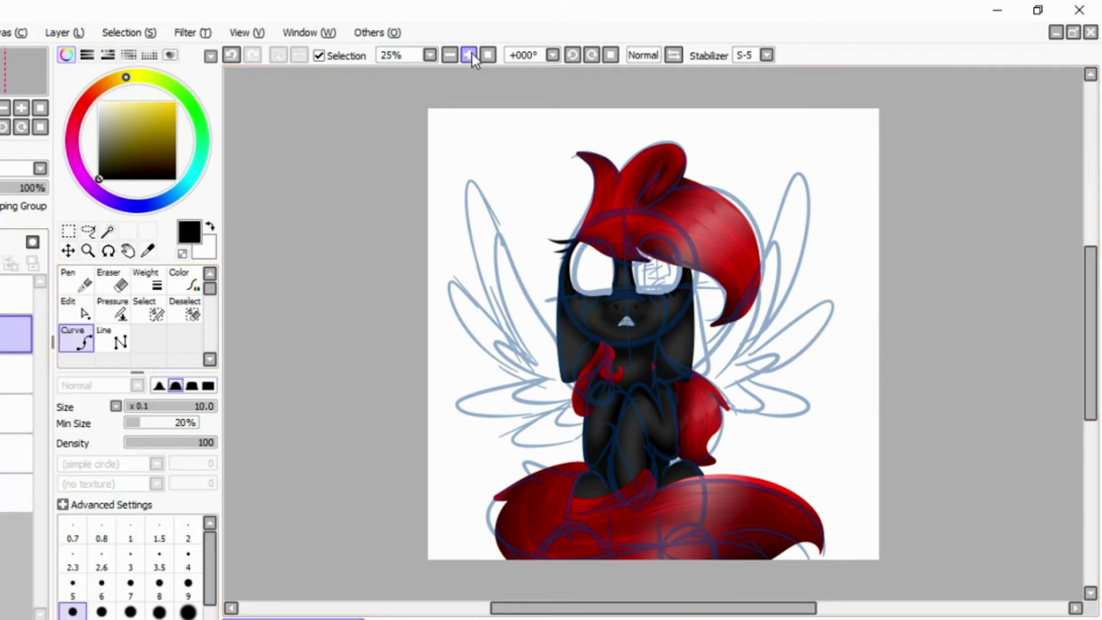
click(469, 54)
click(545, 359)
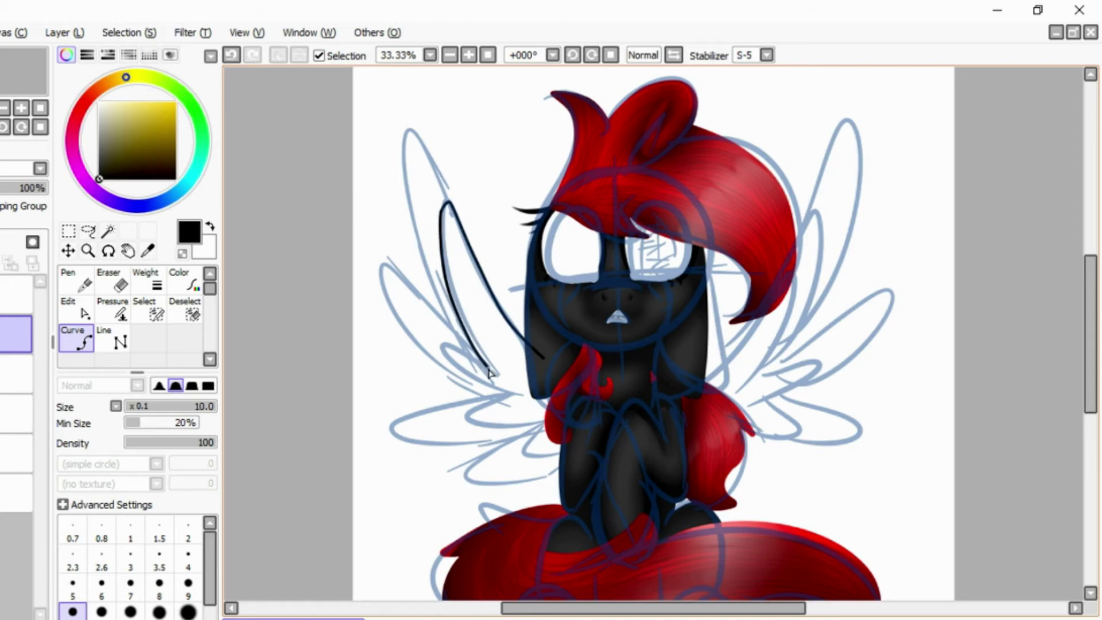
key(ctrl+z)
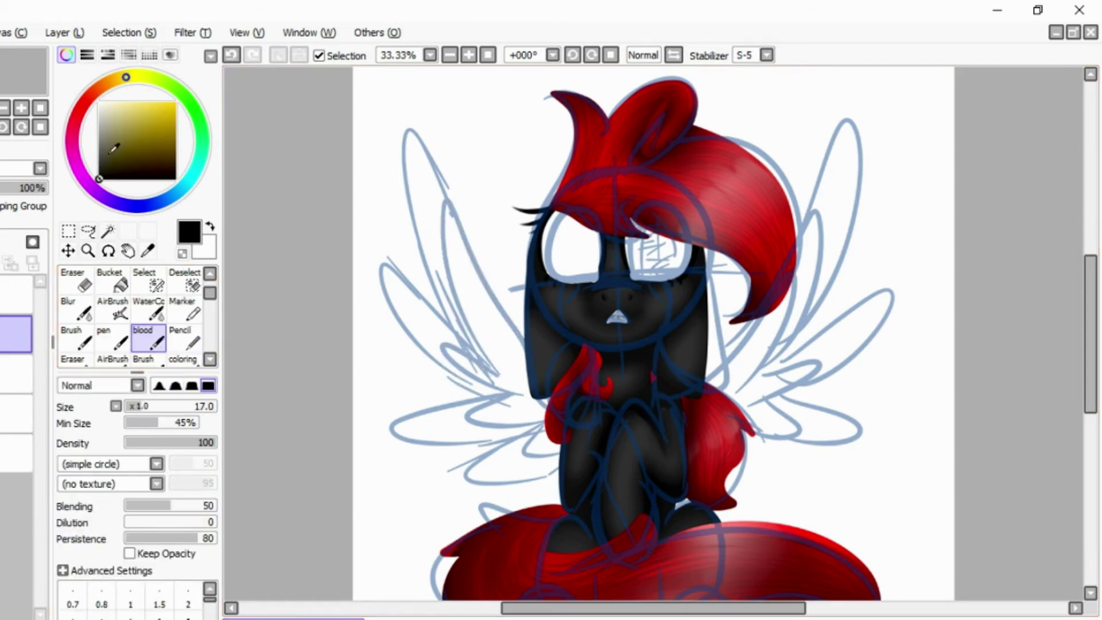
- Outline the inner wing shape on the canvas's left side in dark grey with the Pencil at size 35, and hide the sketch and pony layers
click(183, 339)
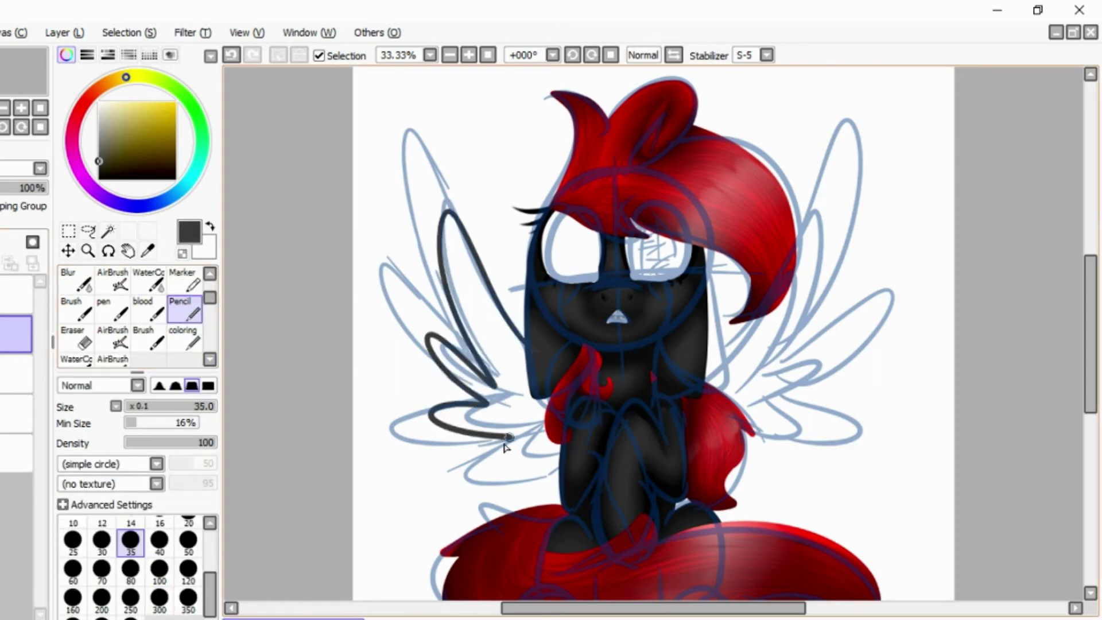
click(11, 295)
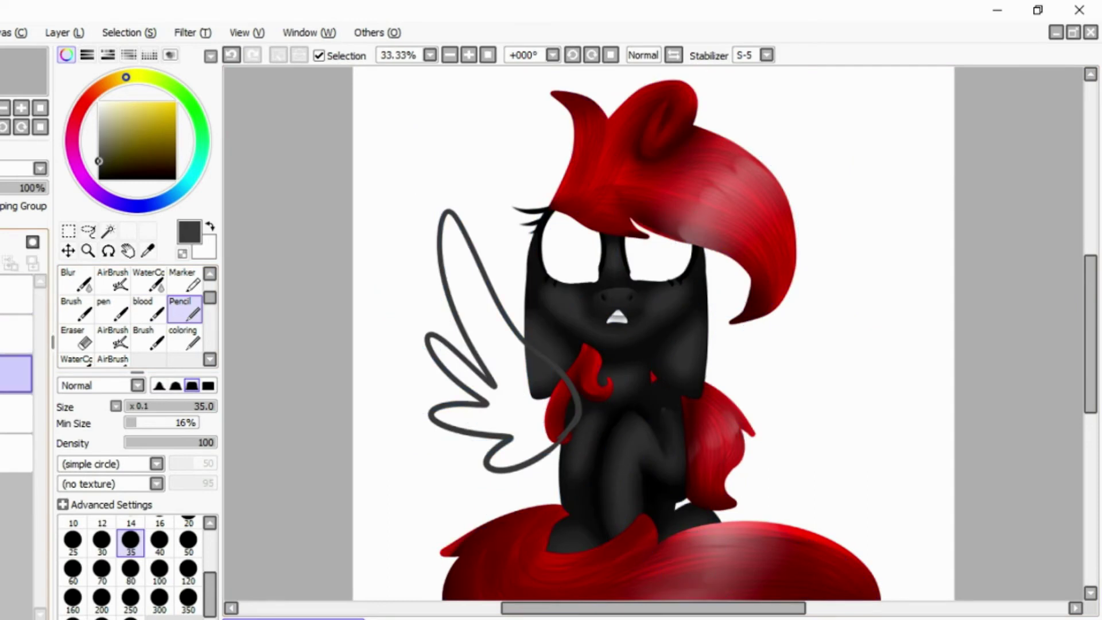
click(11, 413)
click(16, 333)
- Fill the inner wing outline with dark grey using the Bucket
click(112, 281)
scroll(152, 298, up, 2)
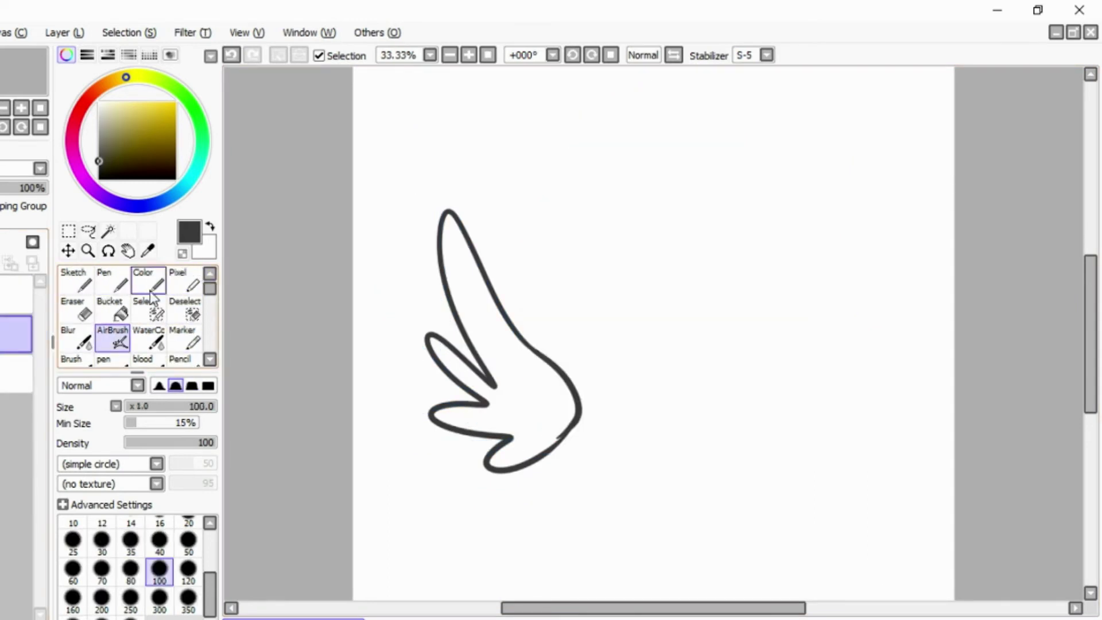
click(111, 310)
click(505, 390)
- Outline four long bright red feathers behind the dark wing with the Pen at size 5.5 and fill them using the Bucket
drag(102, 93, 77, 115)
click(175, 102)
click(112, 281)
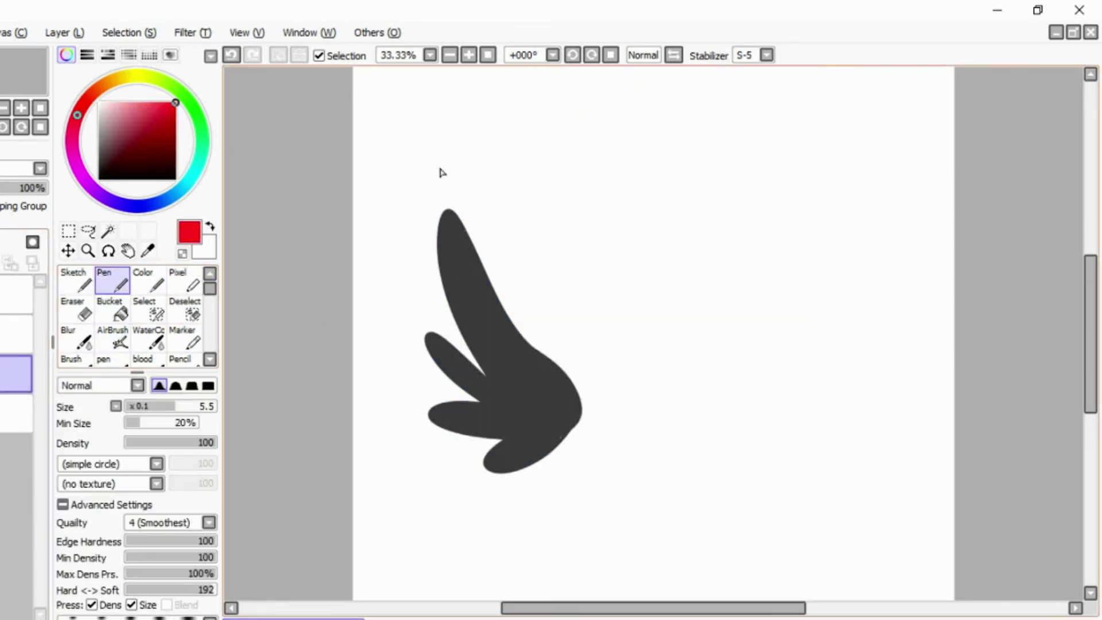
click(110, 310)
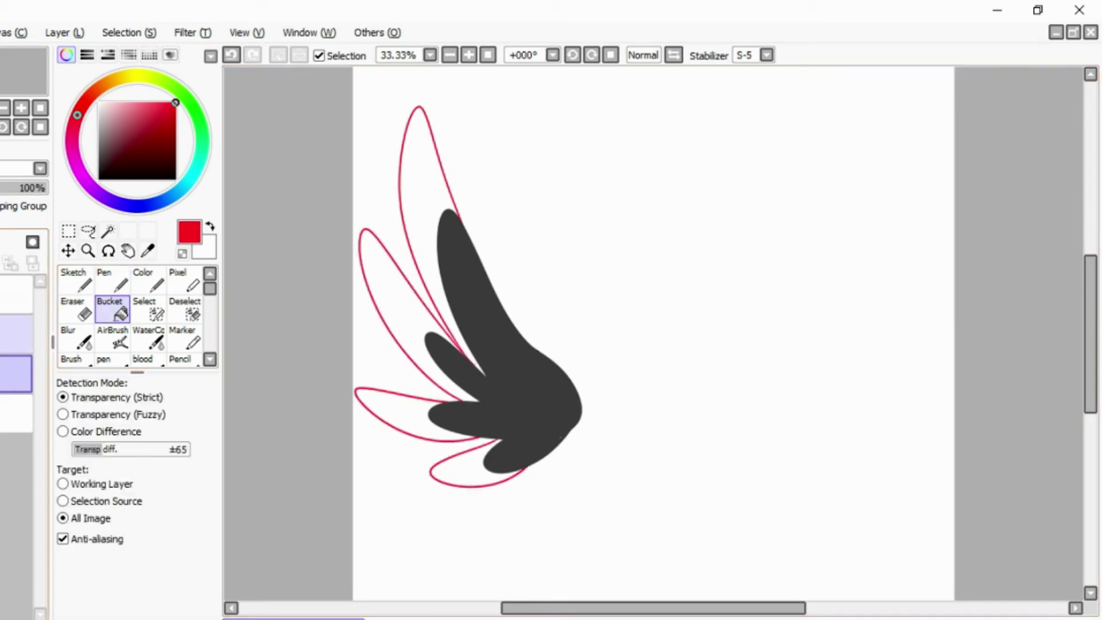
click(422, 166)
click(390, 287)
click(390, 408)
click(456, 473)
- Select the wing, airbrush black shadows along its dark feathers and blend them with Blur at size 160
click(108, 231)
click(412, 335)
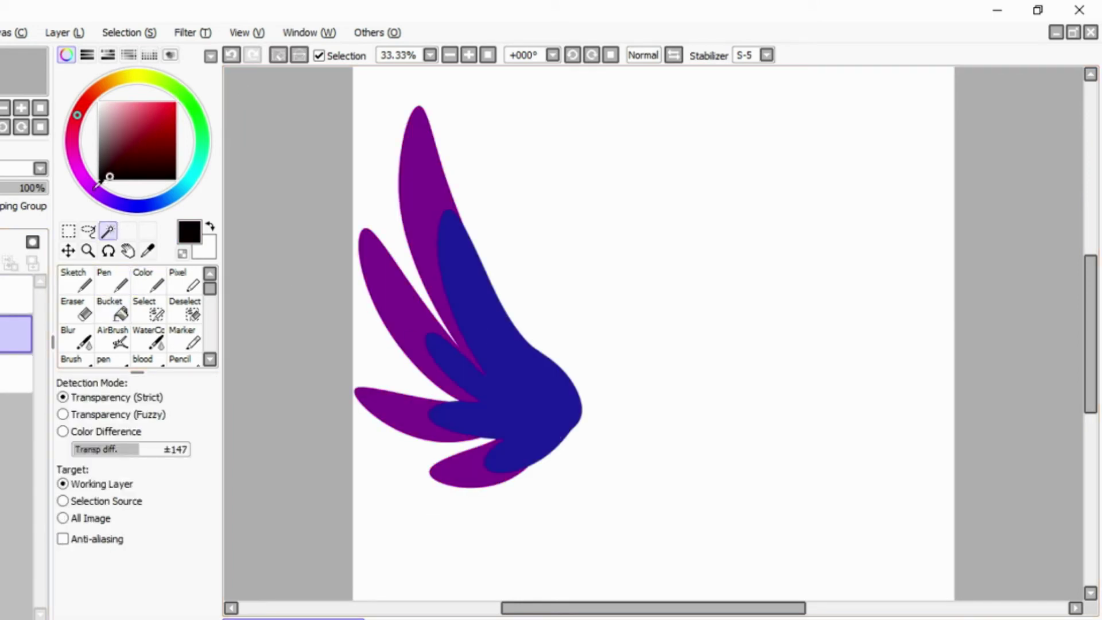
click(98, 179)
click(113, 339)
mouse_move(445, 221)
mouse_down()
mouse_move(497, 376)
mouse_move(465, 367)
mouse_move(470, 404)
mouse_move(498, 461)
mouse_move(570, 418)
mouse_move(534, 417)
mouse_move(544, 382)
mouse_move(534, 315)
mouse_up()
click(77, 339)
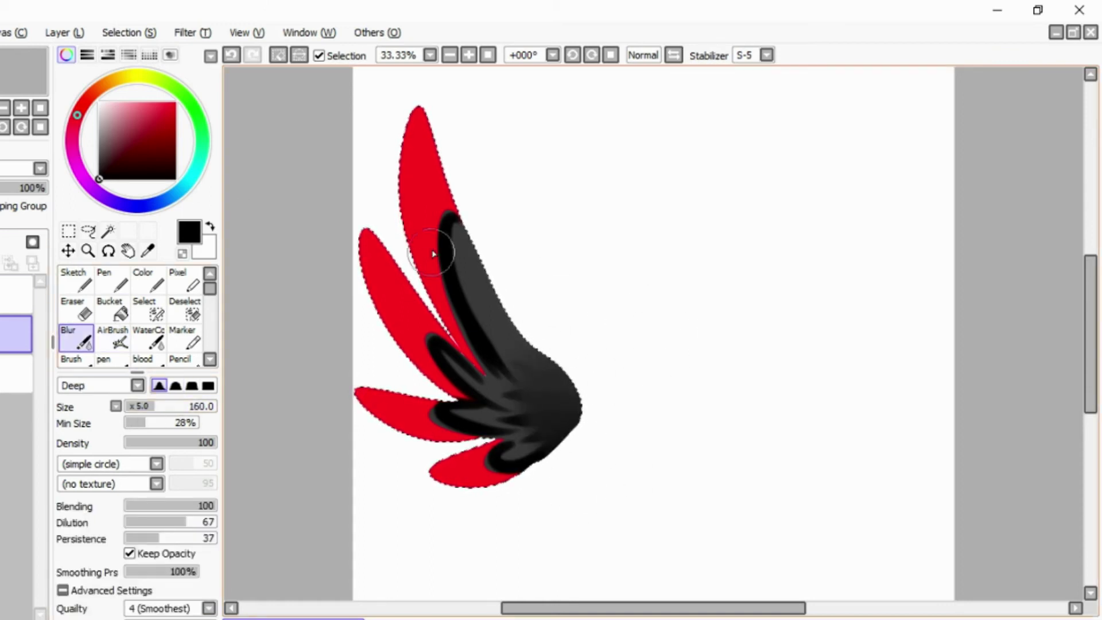
click(232, 56)
mouse_move(487, 398)
mouse_down()
mouse_move(491, 426)
mouse_move(525, 432)
mouse_up()
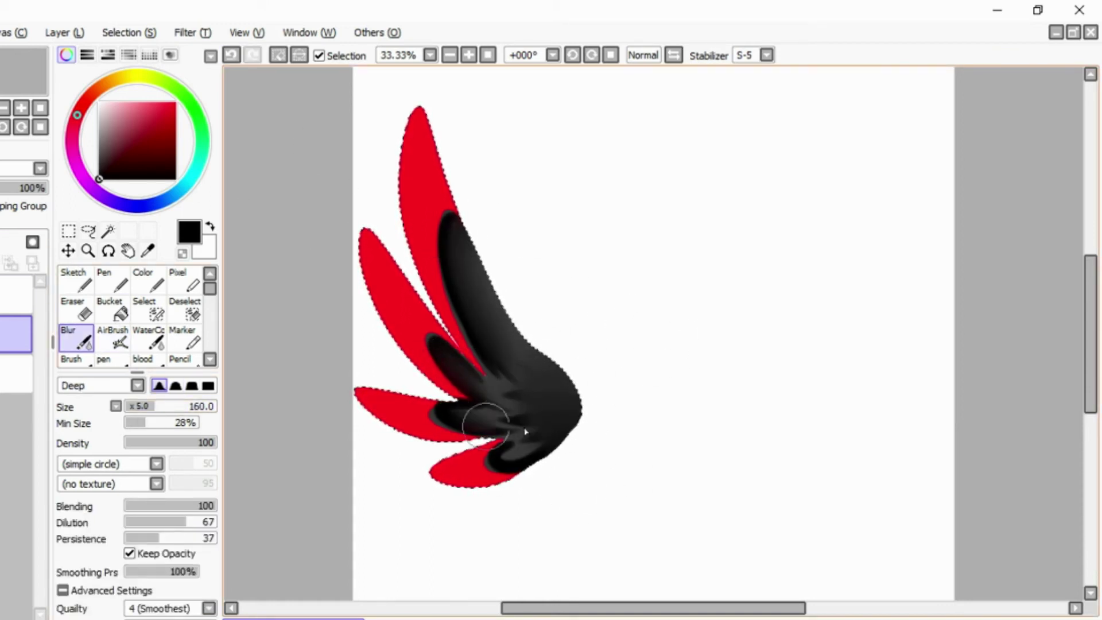
- Airbrush dark red shadows along the outer edges of the red feathers at size 100 and blend them with Blur at size 160
alt+click(406, 152)
key(n)
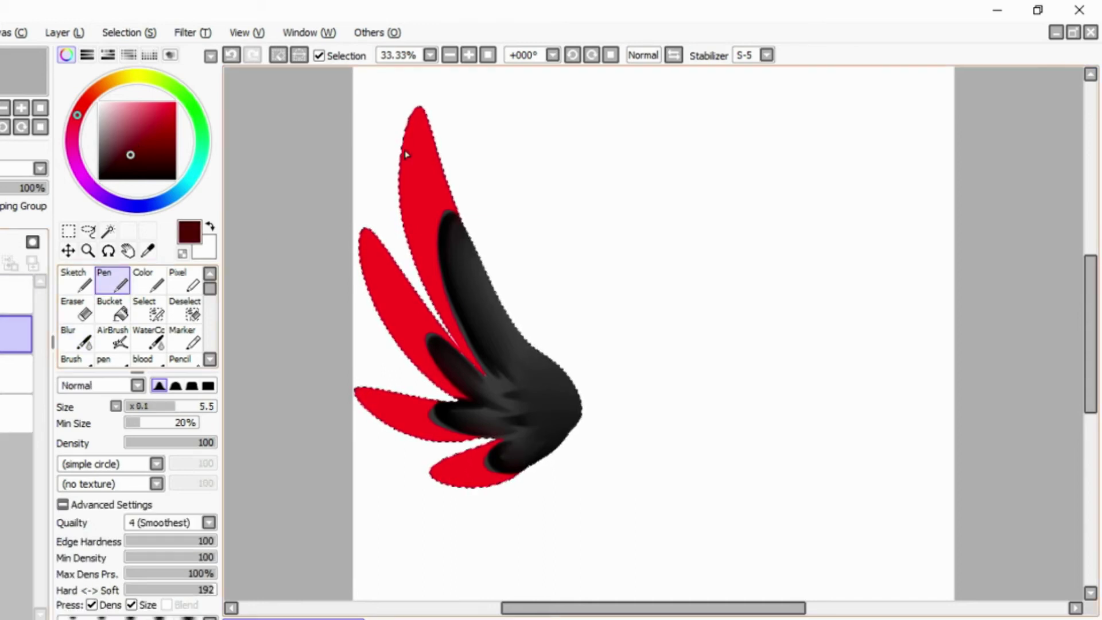
key(v)
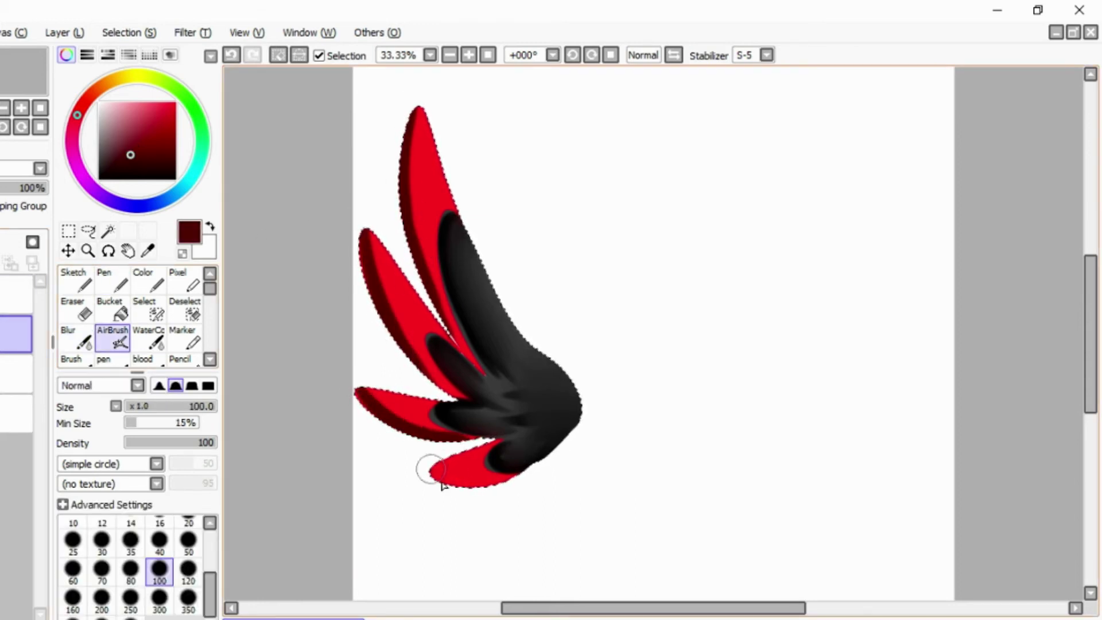
drag(442, 485, 499, 483)
key(b)
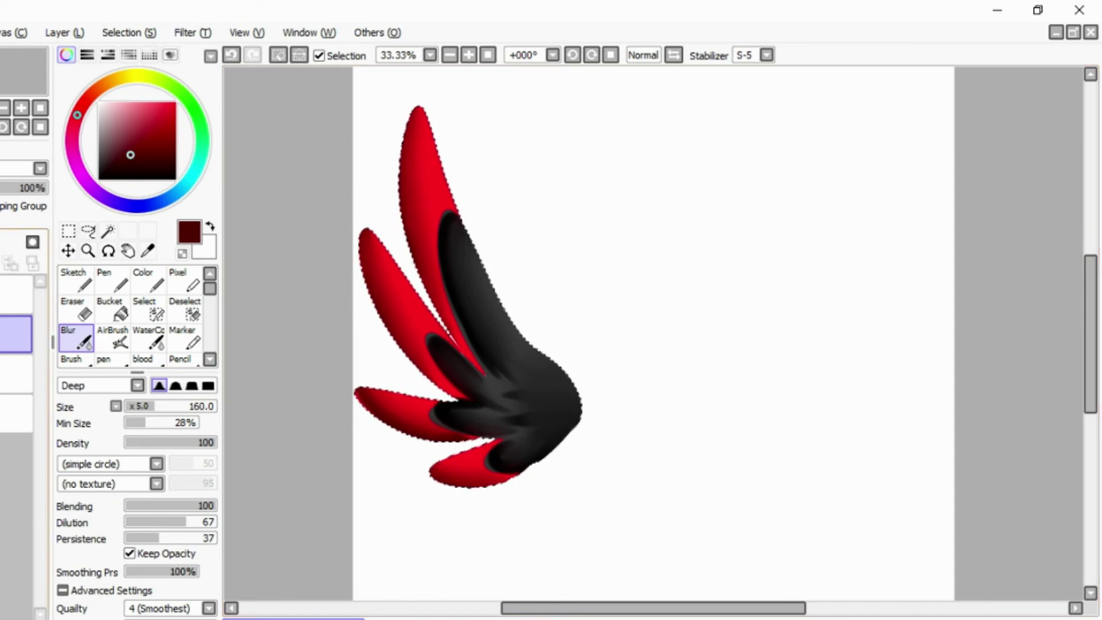
- Duplicate the finished wing, mirror it horizontally and place the copy on the opposite side of the canvas
key(m)
key(ctrl+c)
key(ctrl+v)
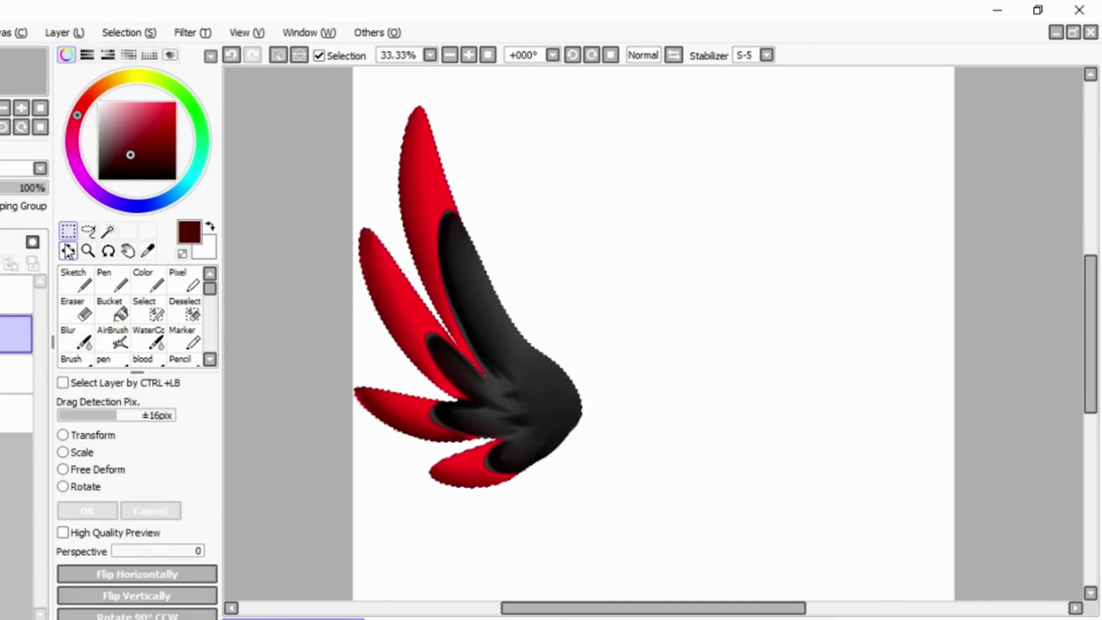
key(ctrl+t)
drag(352, 296, 799, 296)
drag(711, 342, 819, 325)
key(Return)
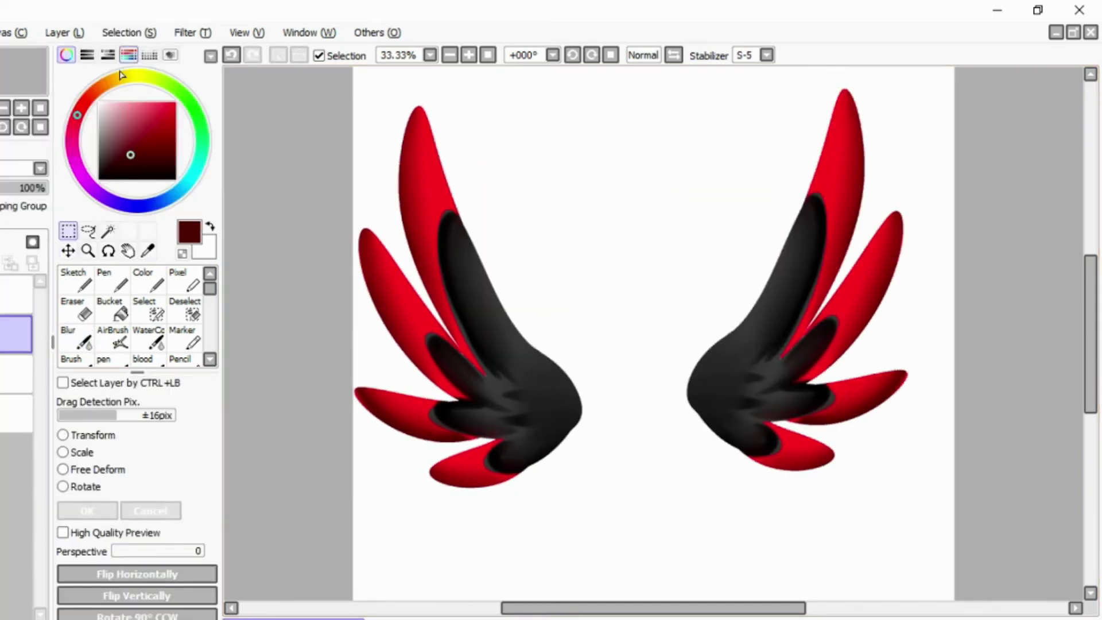
- Show the pony again and move both wings inward so they attach behind its body
click(16, 373)
scroll(492, 71, down, 1)
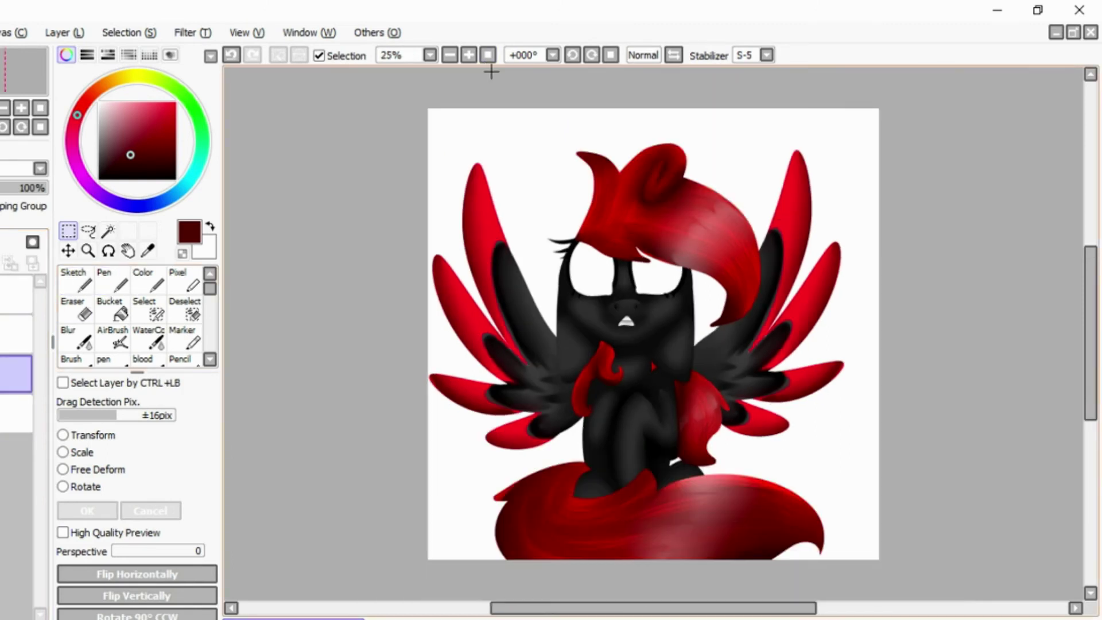
click(67, 250)
drag(511, 369, 535, 375)
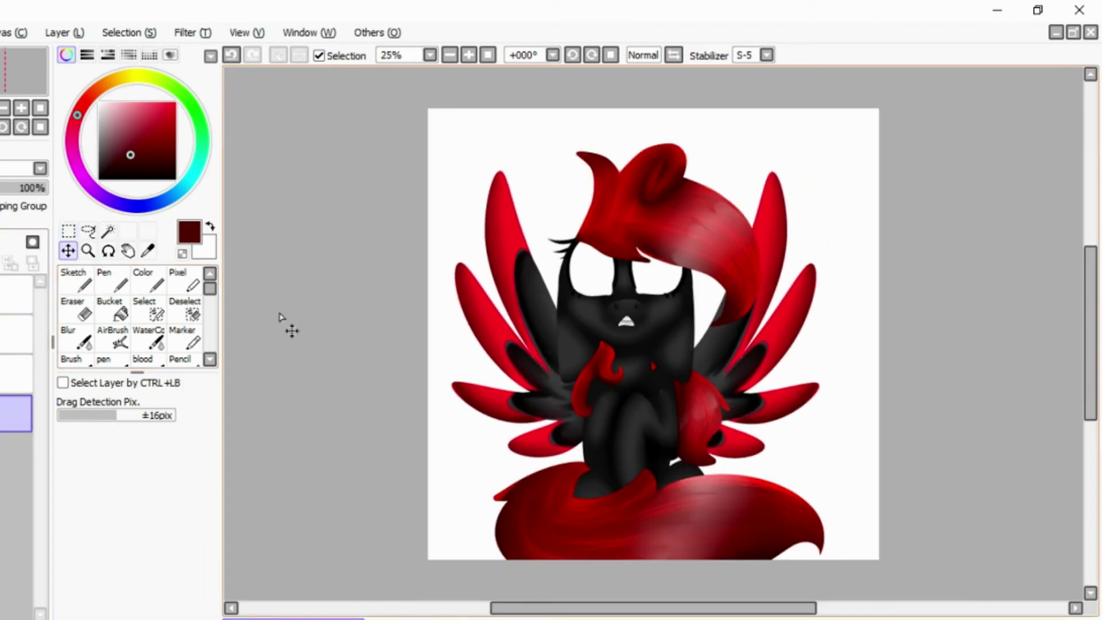
- Select both wings and airbrush black shadows at size 100 where they pass behind the pony's body and mane
click(16, 373)
click(107, 231)
click(505, 321)
key(v)
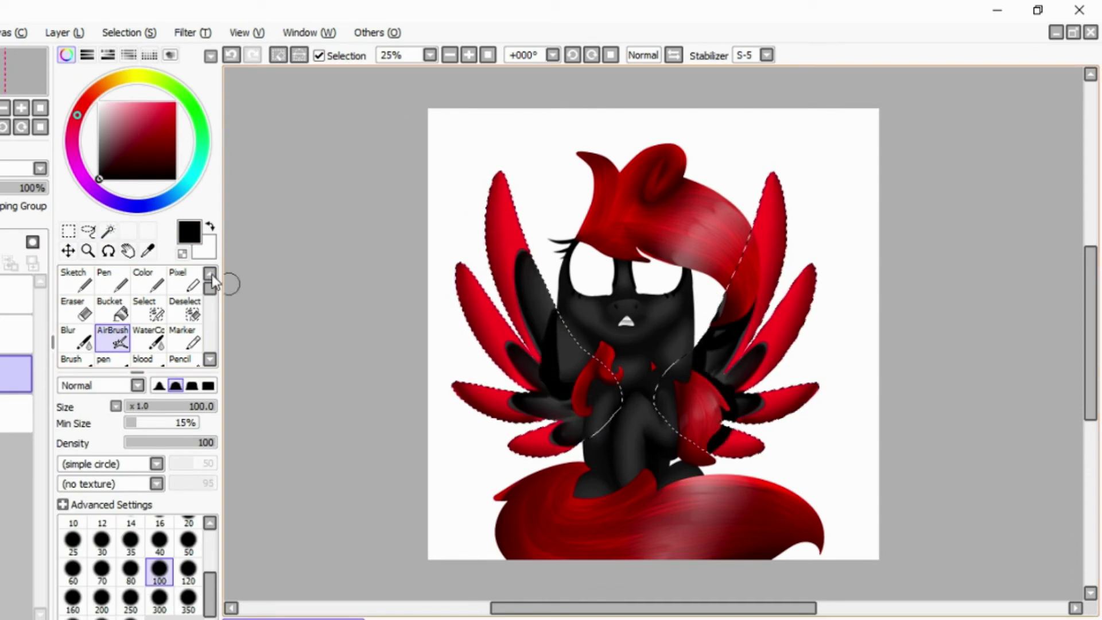
- Blend the wing shadows beside the body with Blur at sizes 140 and 65, and clear the selection
key(ctrl+plus)
click(76, 338)
key(ctrl+z)
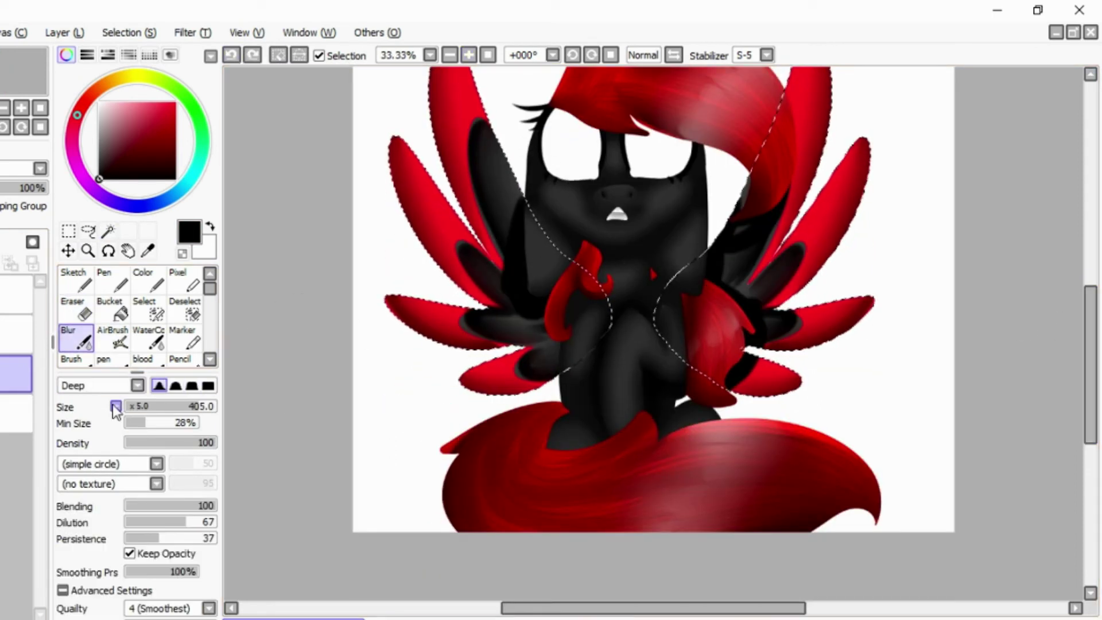
click(164, 406)
drag(714, 272, 731, 249)
mouse_move(597, 344)
mouse_down()
mouse_move(574, 298)
mouse_move(551, 322)
mouse_up()
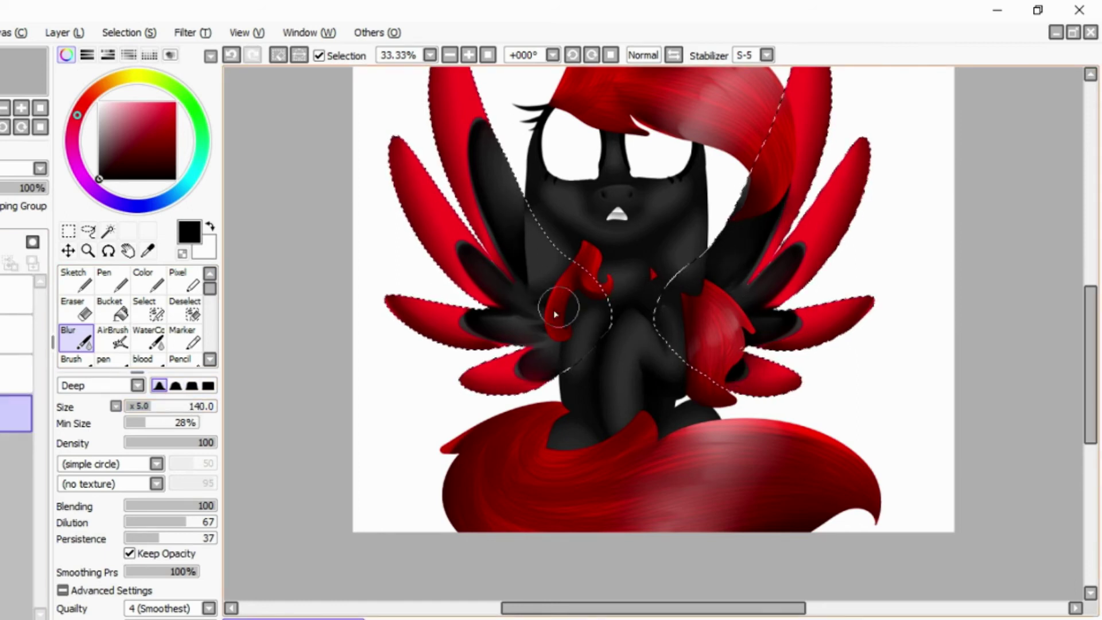
key(ctrl+z)
key(ctrl+plus)
key(ctrl+plus)
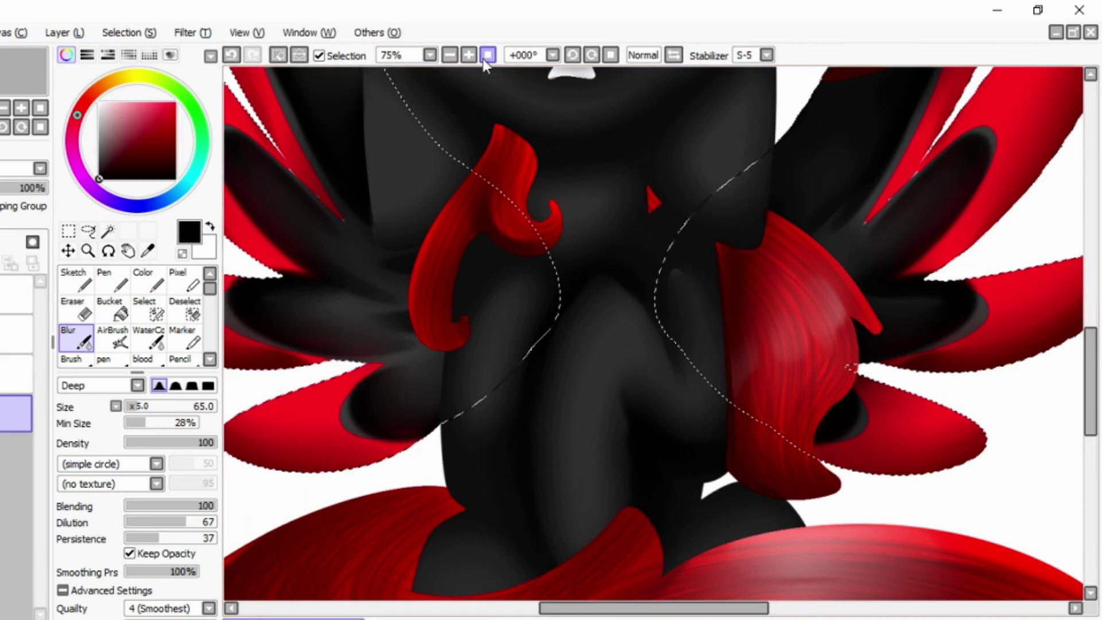
click(488, 55)
key(ctrl+d)
- Fill the whole background with dark slate blue using the Bucket
click(16, 294)
click(109, 309)
click(653, 333)
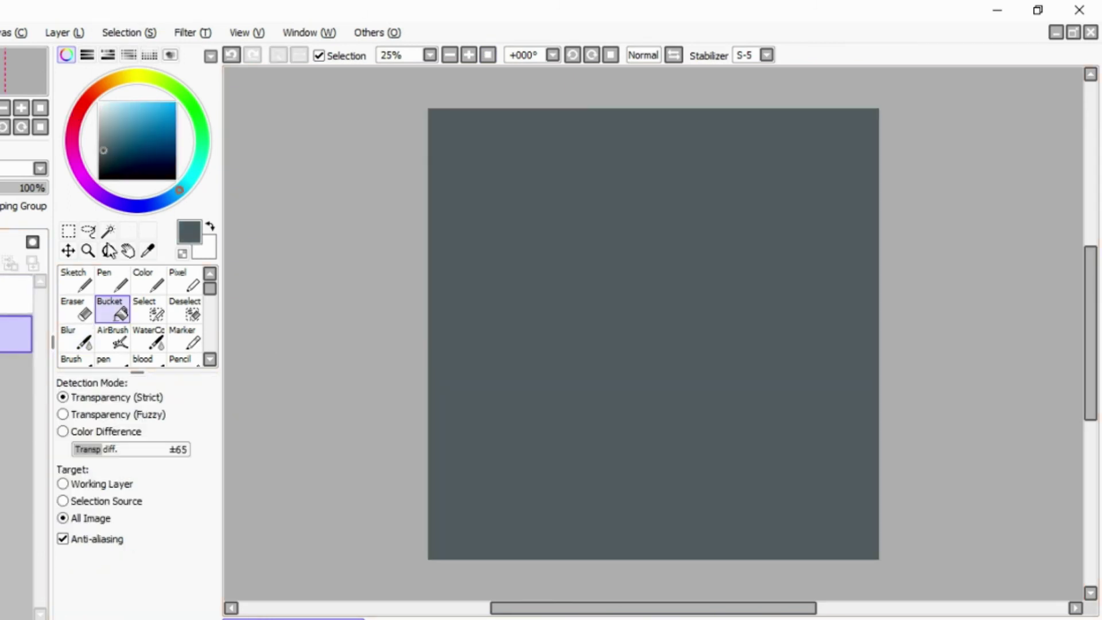
- Select a large rectangle in the upper-left part of the canvas and fill it with dark crimson using the Bucket
click(74, 122)
click(124, 149)
click(68, 231)
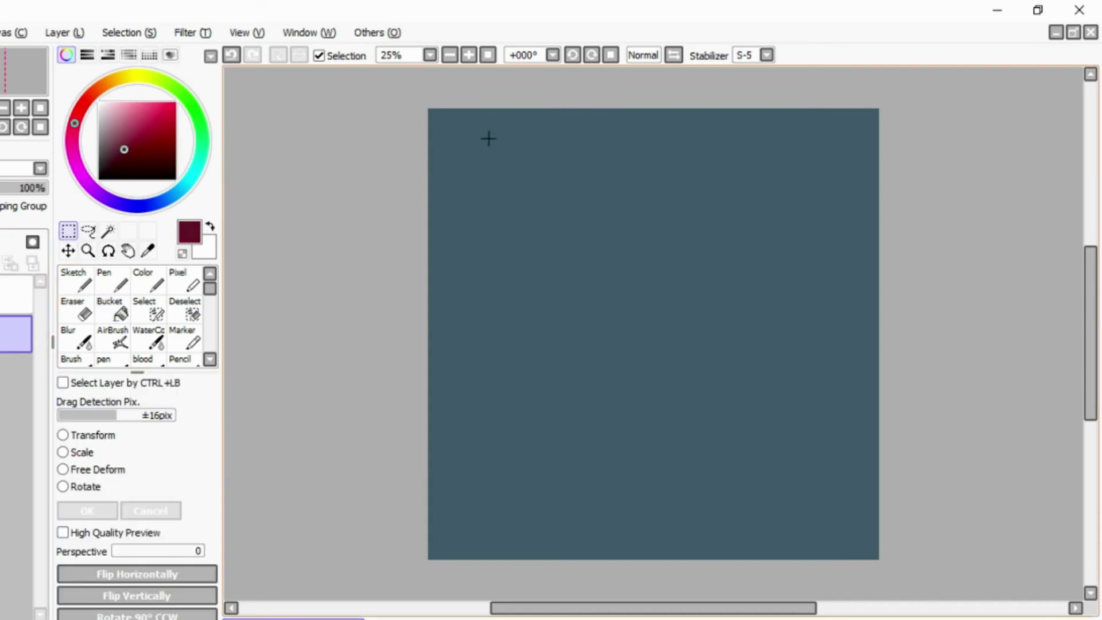
drag(452, 132, 714, 386)
click(112, 310)
click(583, 258)
- Select an overlapping rectangle in the lower-right part of the canvas, fill it with dark red, and clear the selection
click(156, 176)
click(69, 231)
click(522, 328)
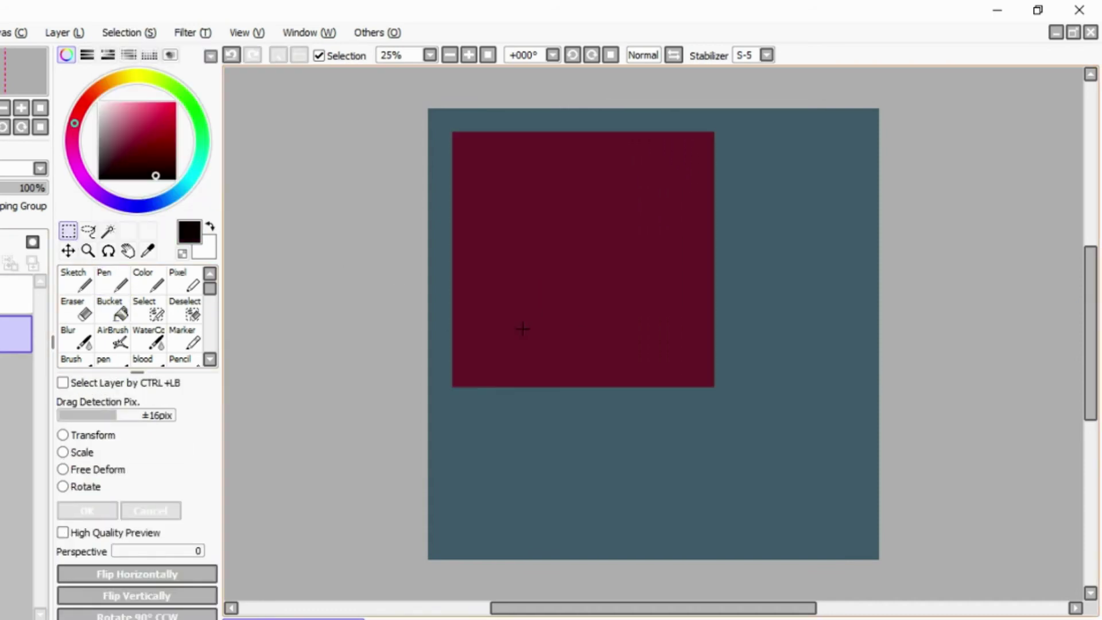
drag(867, 549, 867, 550)
click(113, 310)
click(689, 402)
key(ctrl+z)
click(159, 160)
click(689, 402)
key(ctrl+d)
- Airbrush a soft black shadow on the background behind the pony at size 500 and blend it with Blur at size 500
click(99, 179)
click(112, 339)
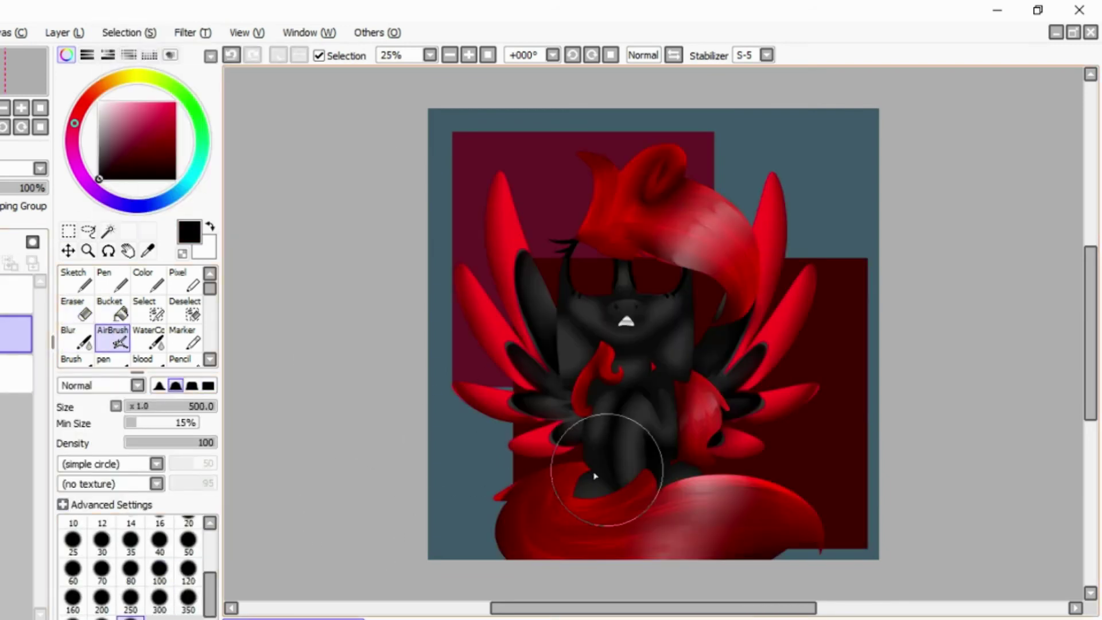
mouse_move(595, 475)
mouse_down()
mouse_move(580, 275)
mouse_move(729, 219)
mouse_move(685, 469)
mouse_move(489, 526)
mouse_move(763, 499)
mouse_up()
key(b)
mouse_move(436, 517)
mouse_down()
mouse_move(467, 271)
mouse_move(781, 590)
mouse_up()
- Darken the background by setting its luminance to -53 with the Hue and Saturation filter
click(192, 32)
click(206, 46)
drag(148, 131, 73, 160)
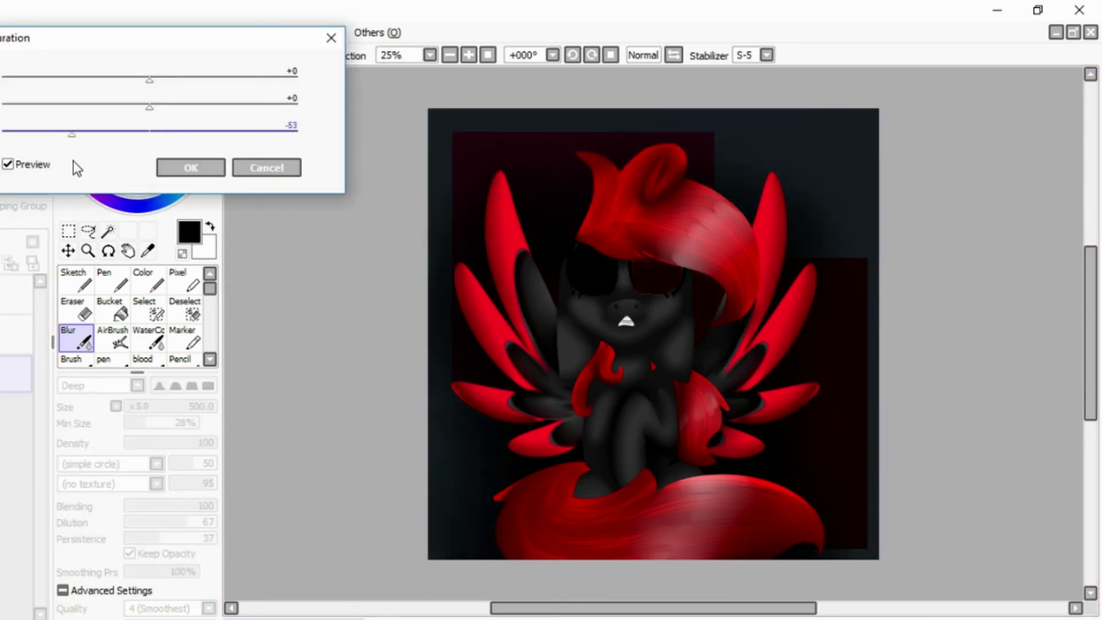
click(189, 167)
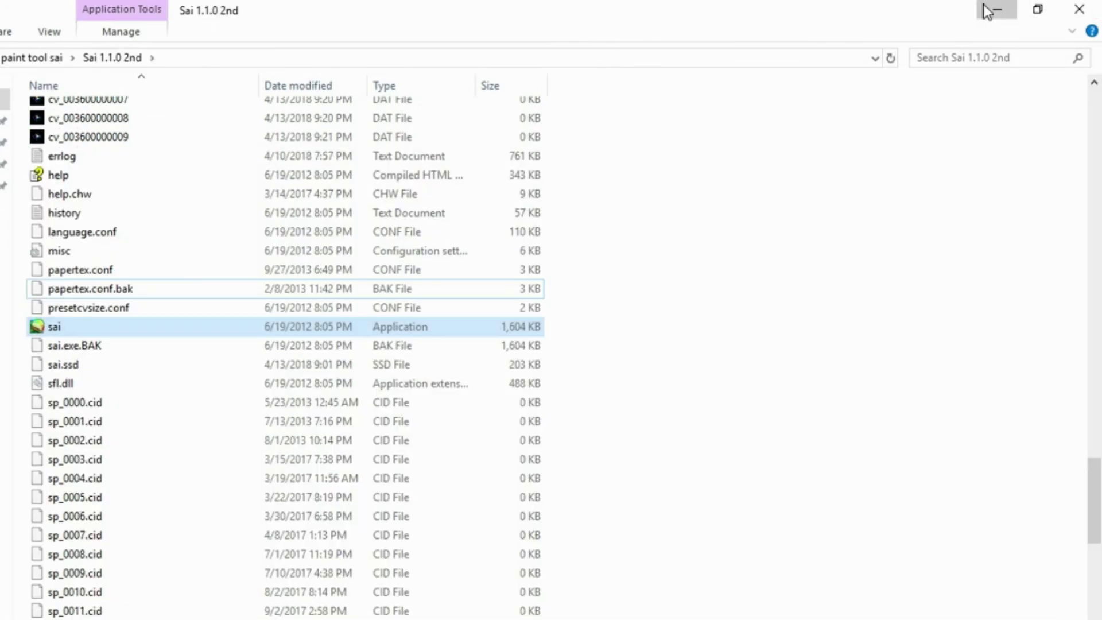
- Switch to the web browser and search Google Images for "tv static"
click(983, 10)
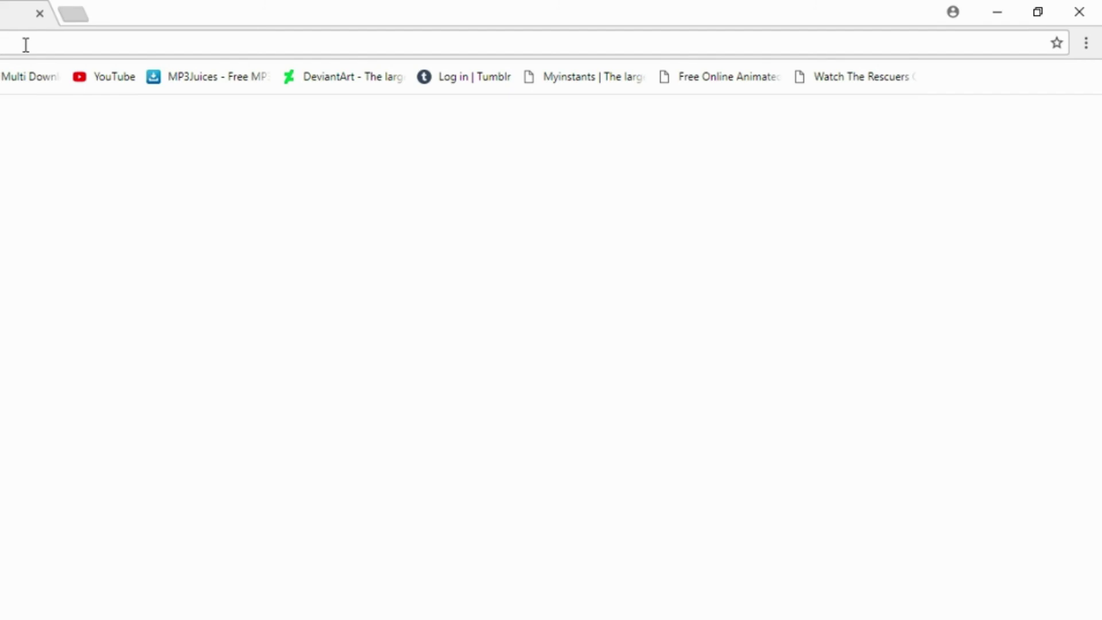
text(tv static)
key(Return)
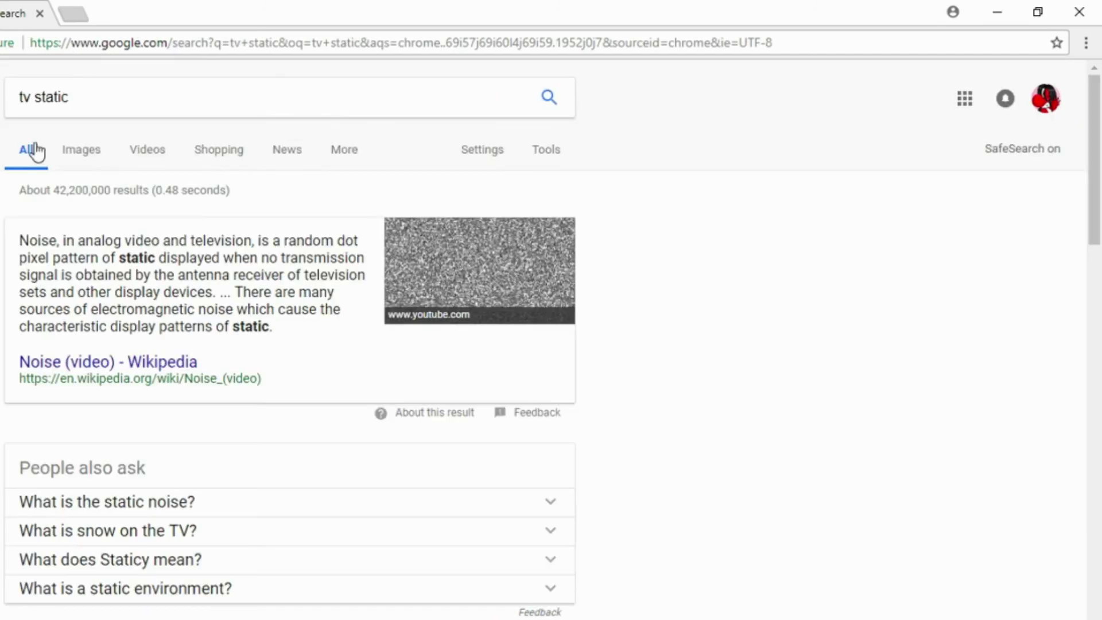
click(89, 154)
click(339, 337)
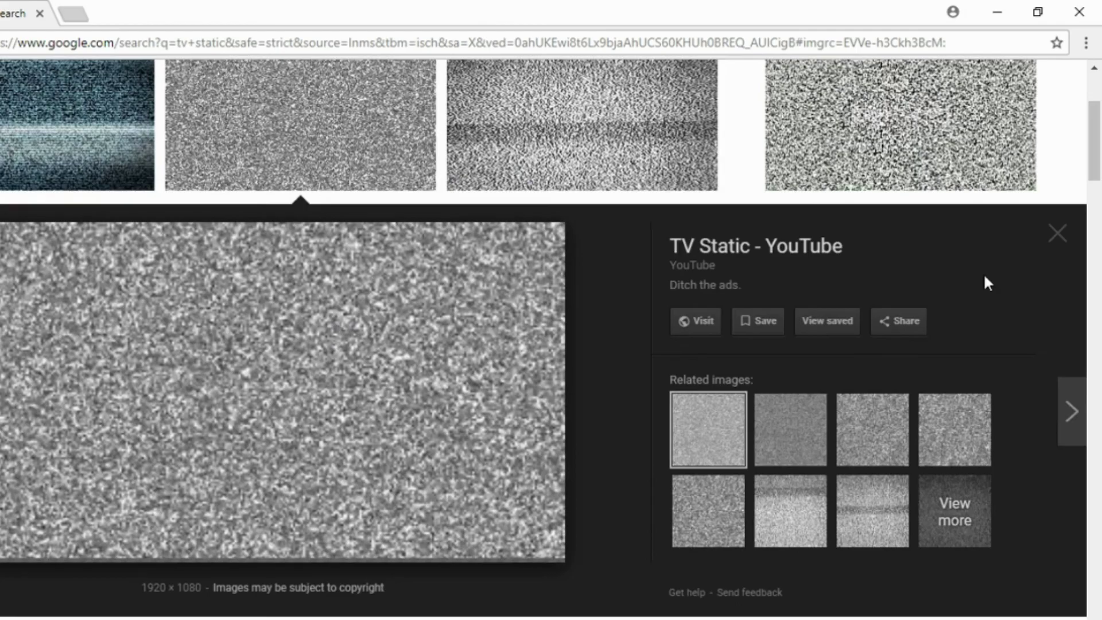
- Compare the static image results and open the Pond5 TV noise picture with the dark horizontal band
click(585, 155)
right_click(388, 353)
click(1058, 233)
click(470, 327)
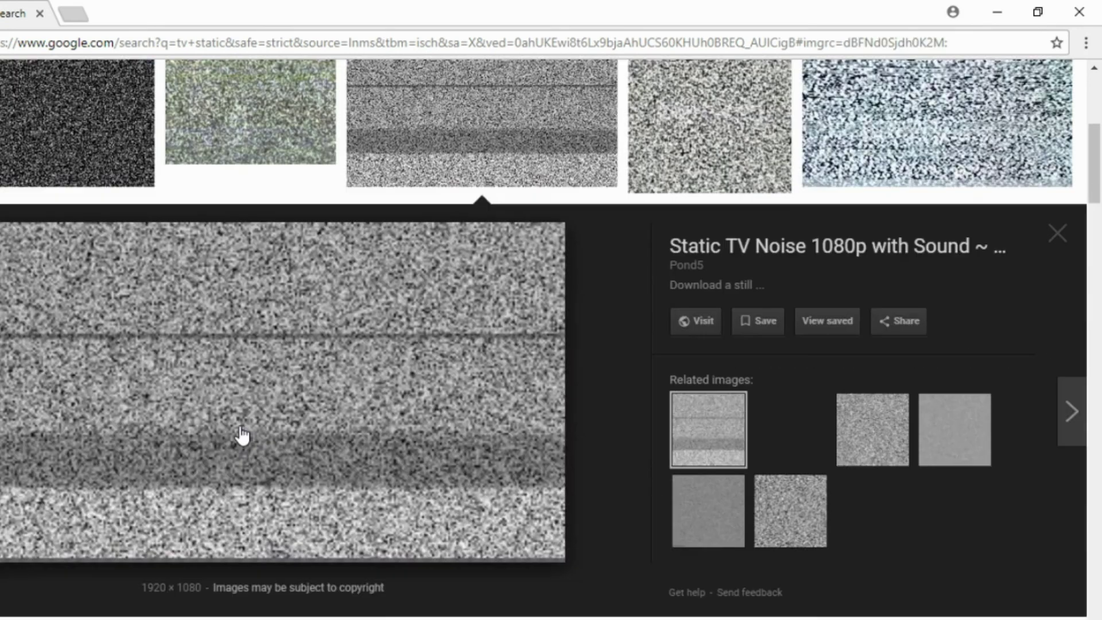
- Save the banded TV noise picture to the computer and close the browser
right_click(297, 447)
click(368, 340)
click(27, 43)
scroll(470, 226, down, 3)
double_click(290, 261)
click(342, 404)
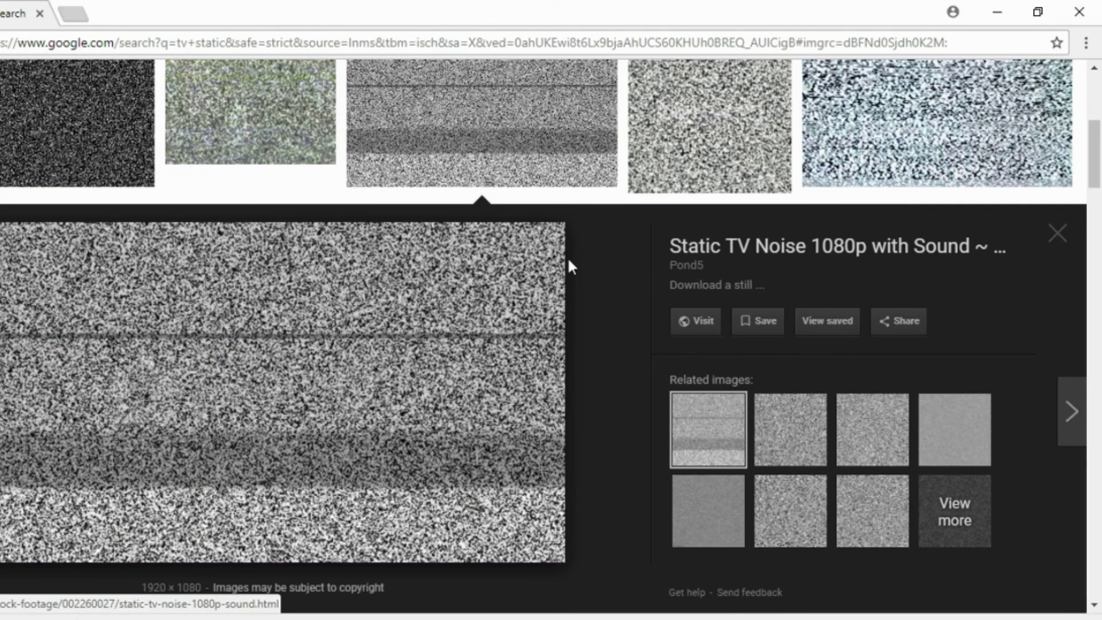
click(1082, 23)
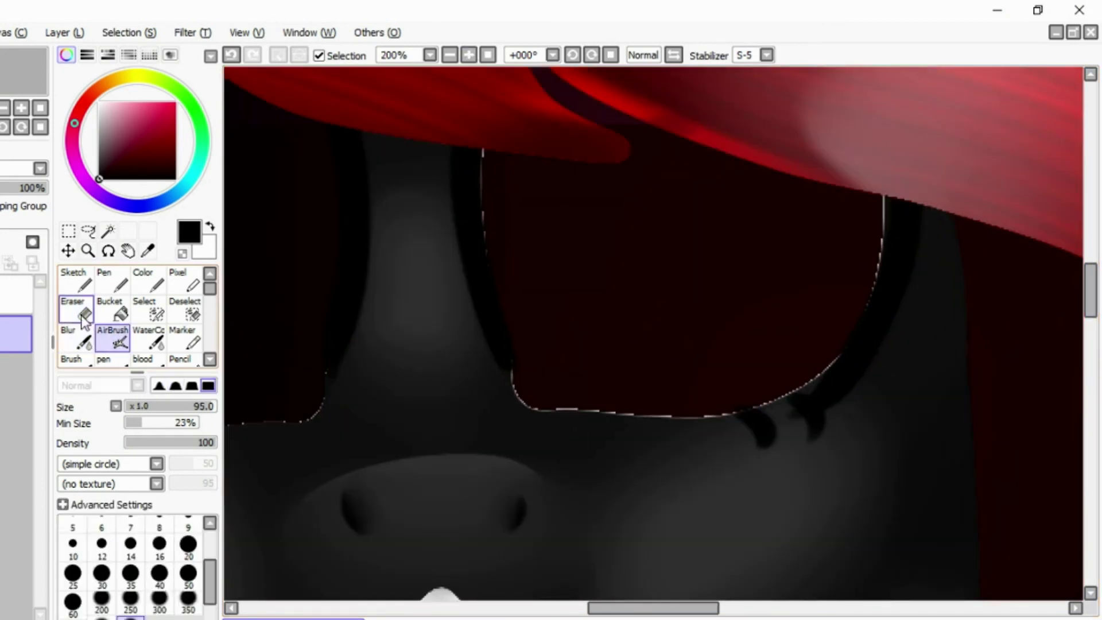
- Switch back to PaintTool SAI and open the TV static image from the Picture references folder
click(76, 308)
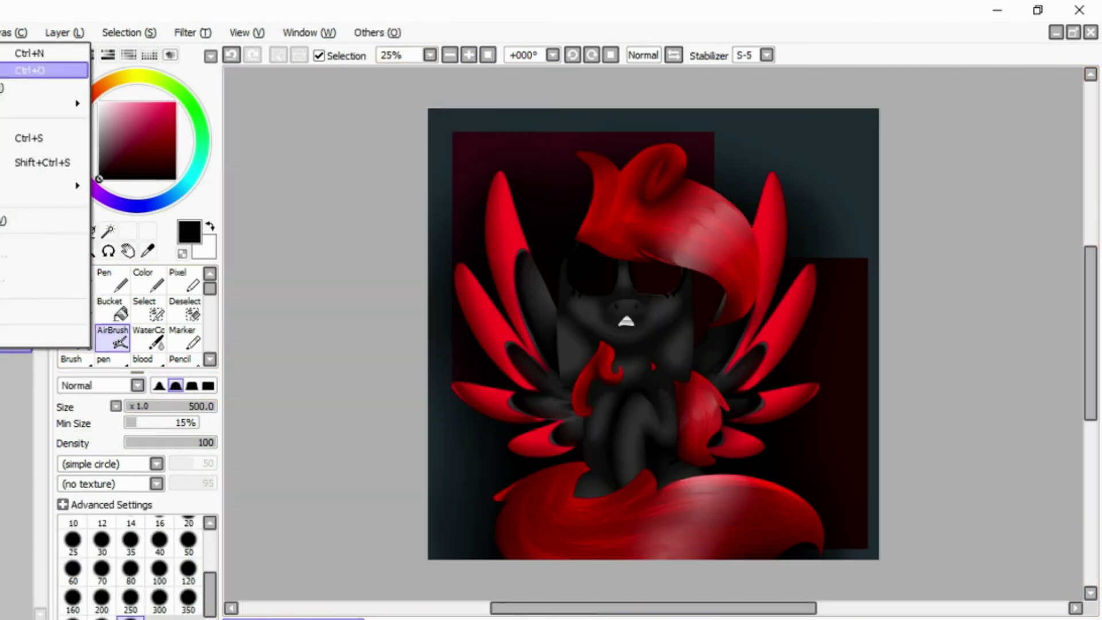
key(ctrl+o)
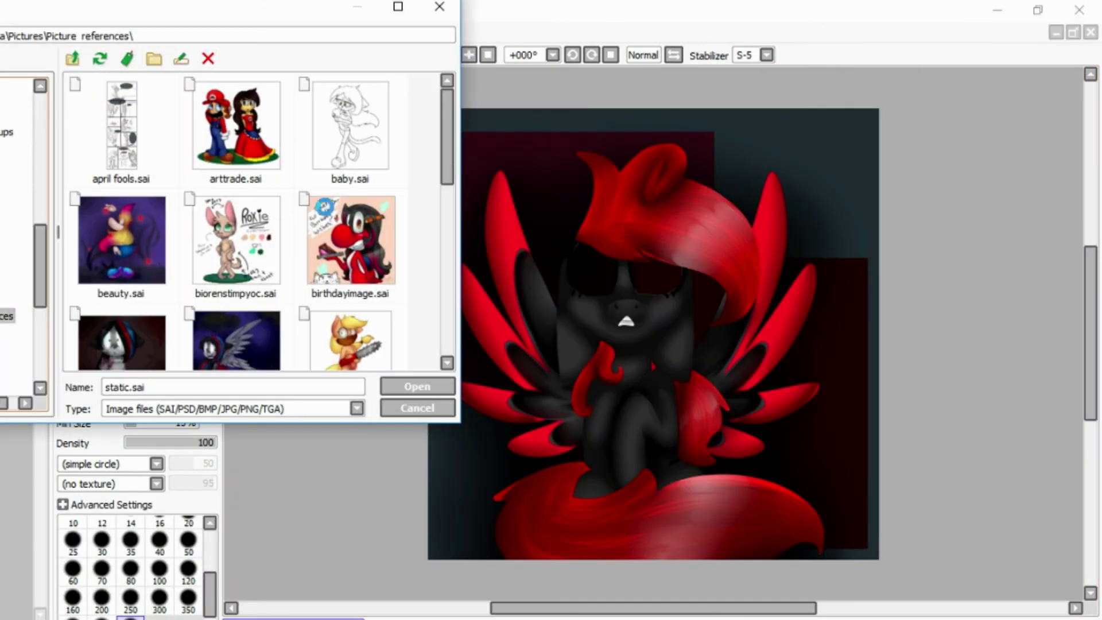
scroll(451, 310, down, 3)
key(Return)
- Copy the whole static image and paste it into the pony painting
key(m)
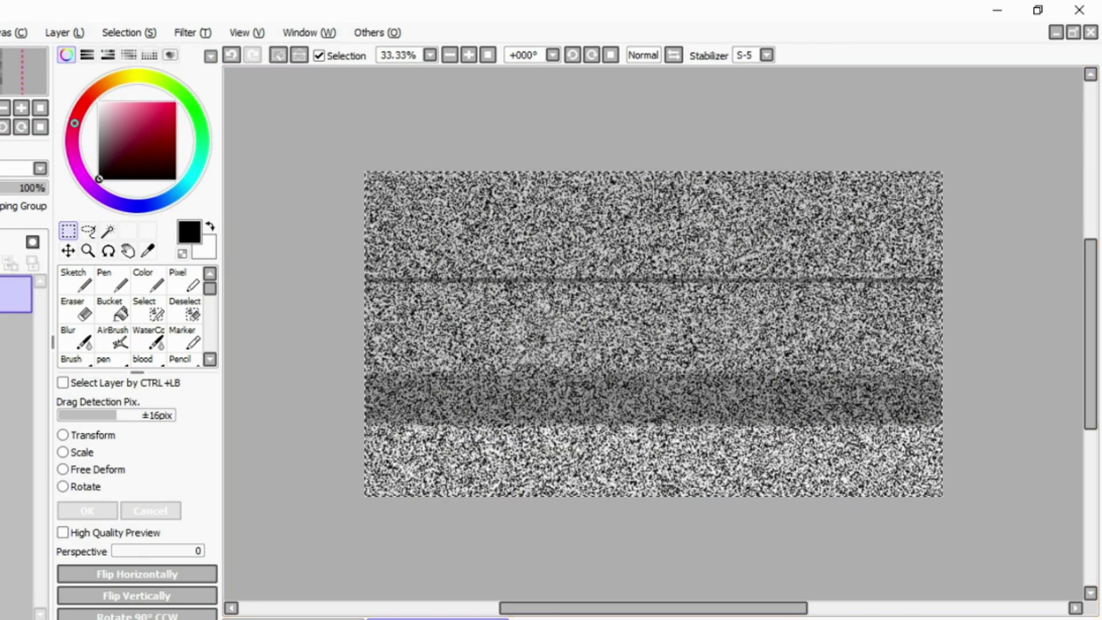
click(293, 616)
key(ctrl+v)
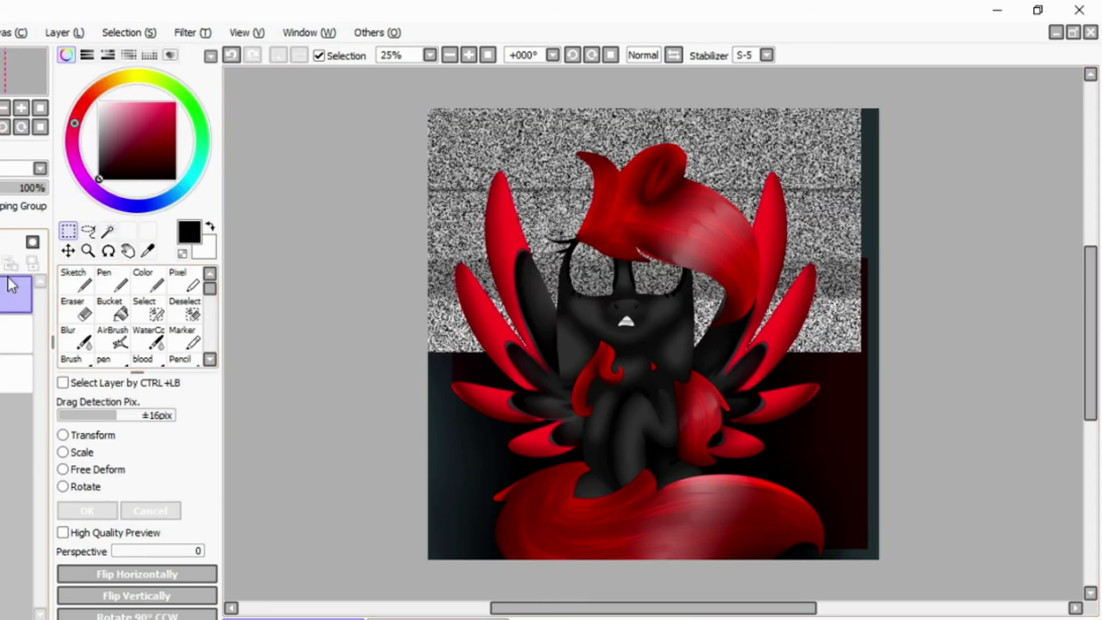
- Select the area around the pony with the Magic Wand, leaving out the eyes, and clear the static from it
click(108, 230)
click(115, 32)
click(132, 73)
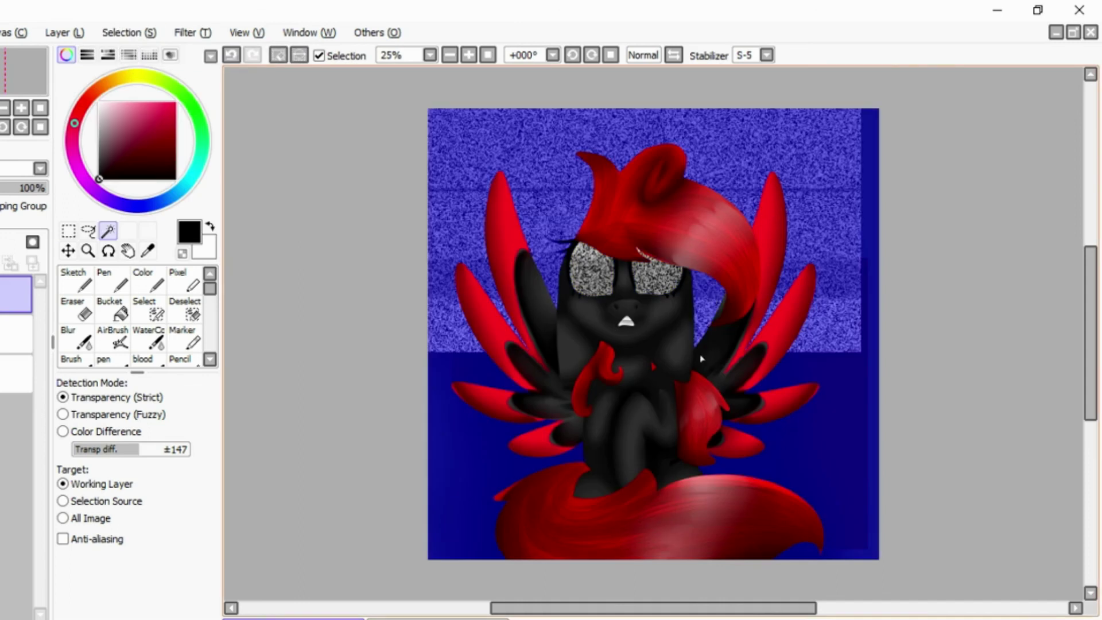
click(129, 32)
click(130, 68)
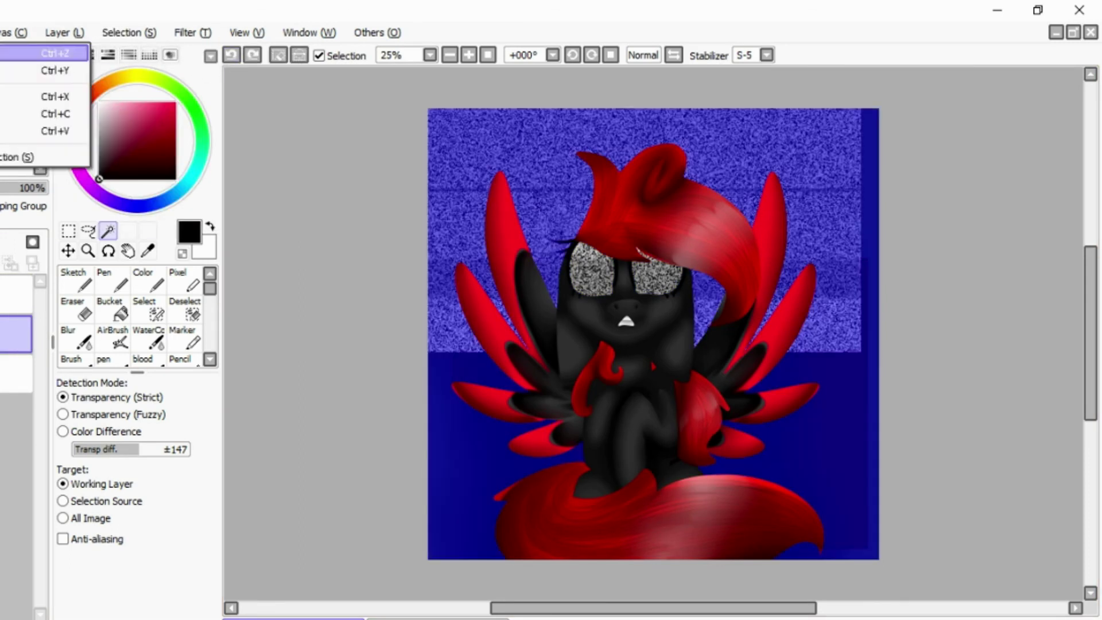
- Try to select the static left behind the pony's head with the Magic Wand
click(469, 55)
click(361, 446)
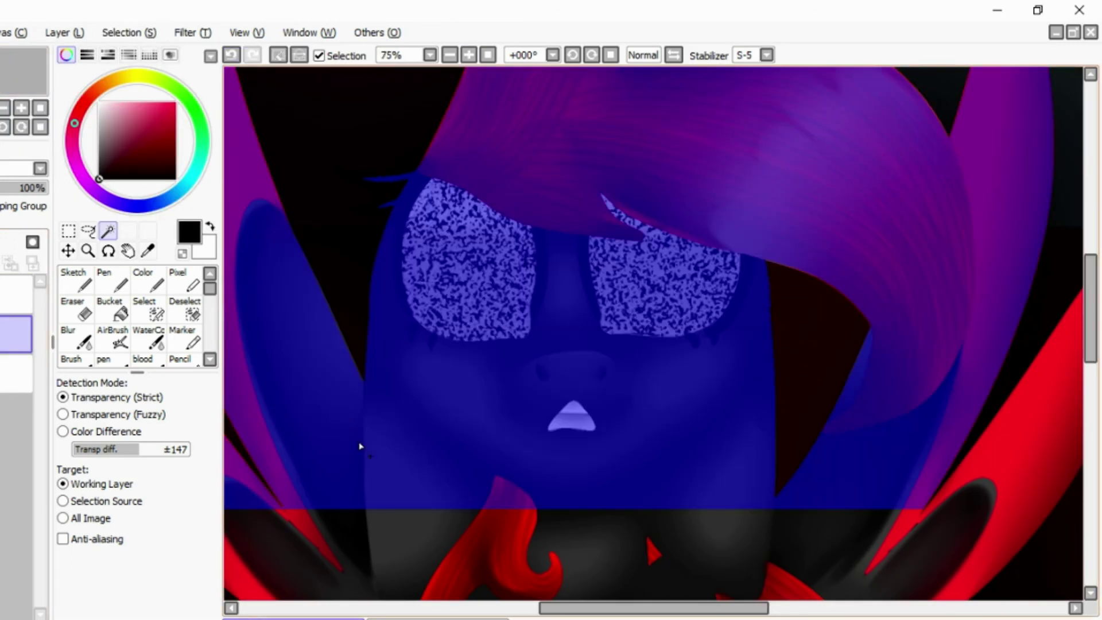
click(231, 56)
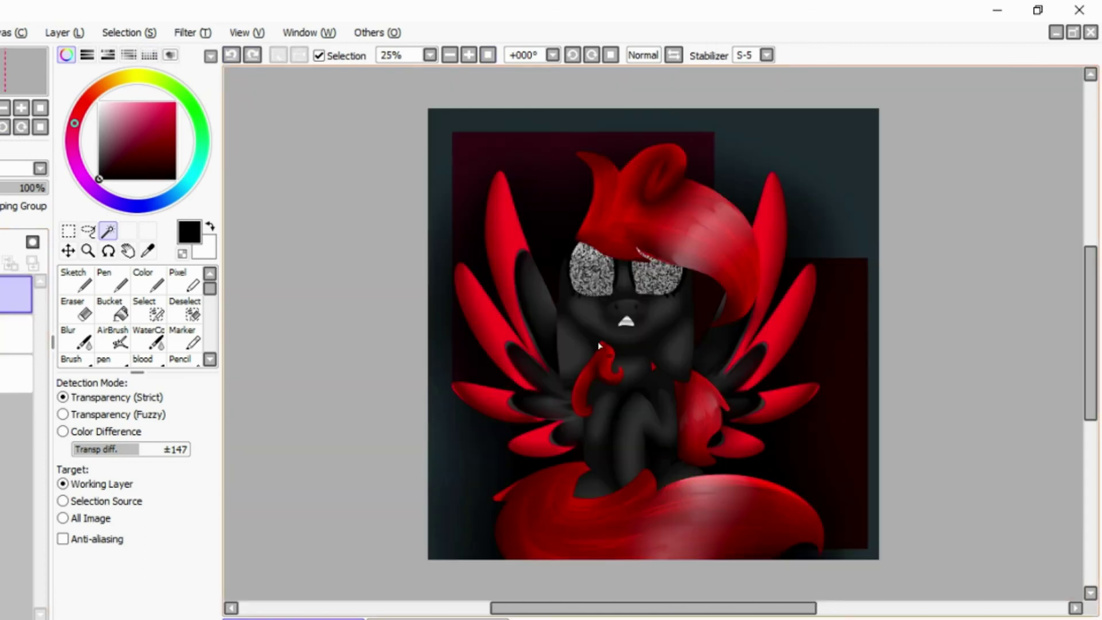
click(231, 55)
click(232, 55)
key(ctrl+y)
key(ctrl+y)
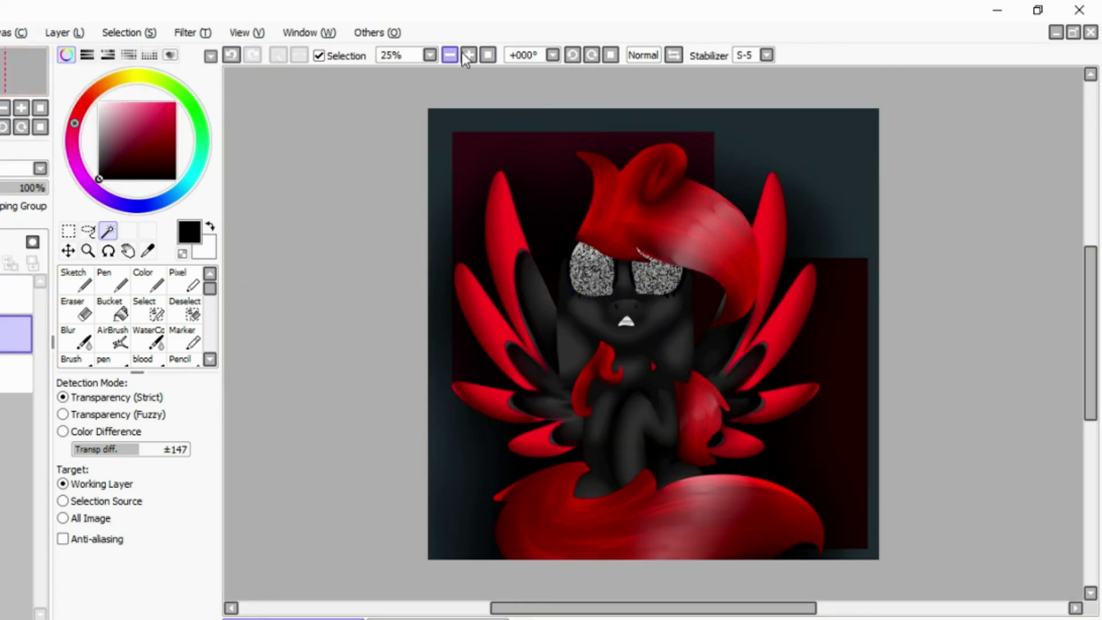
- Airbrush black shading at size 500 over the static inside the selected eyes
click(468, 55)
click(469, 55)
key(a)
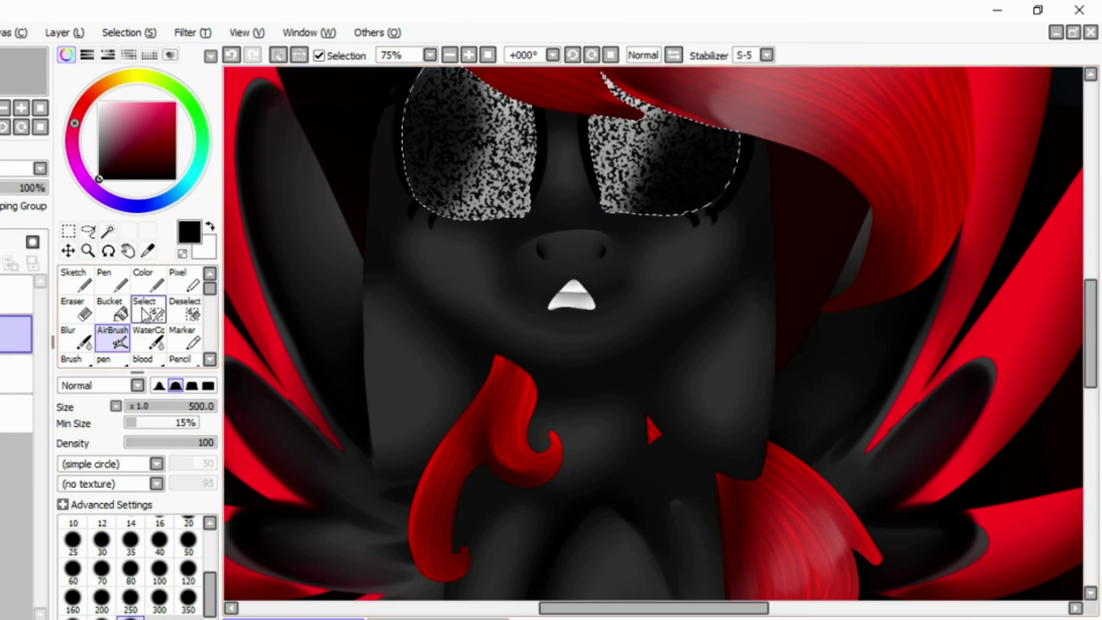
- Airbrush a white oval in the middle of each eye at size 73
key(x)
mouse_move(474, 156)
mouse_down()
mouse_move(479, 172)
mouse_move(476, 132)
mouse_up()
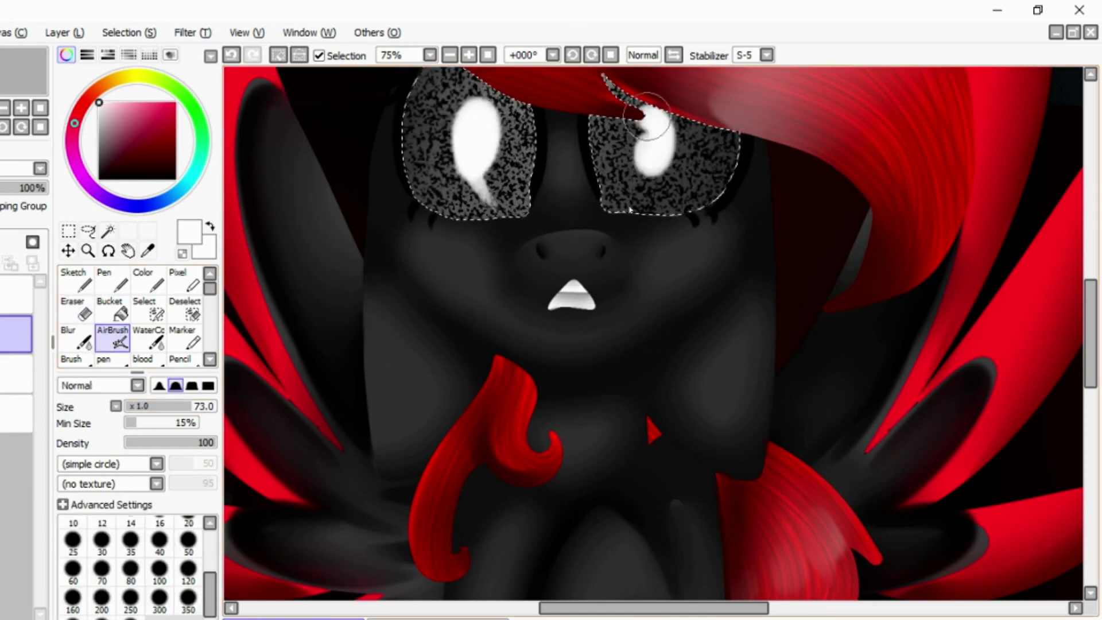
drag(643, 126, 648, 166)
- Soften the white ovals into a glow across both eyes with Blur at size 100
click(75, 339)
drag(460, 138, 482, 172)
mouse_move(637, 132)
mouse_down()
mouse_move(654, 161)
mouse_move(651, 86)
mouse_up()
drag(482, 115, 493, 172)
- Adjust the eye shading with a colour filter and set the layer's opacity to 68%
click(192, 32)
click(218, 61)
click(225, 153)
click(16, 333)
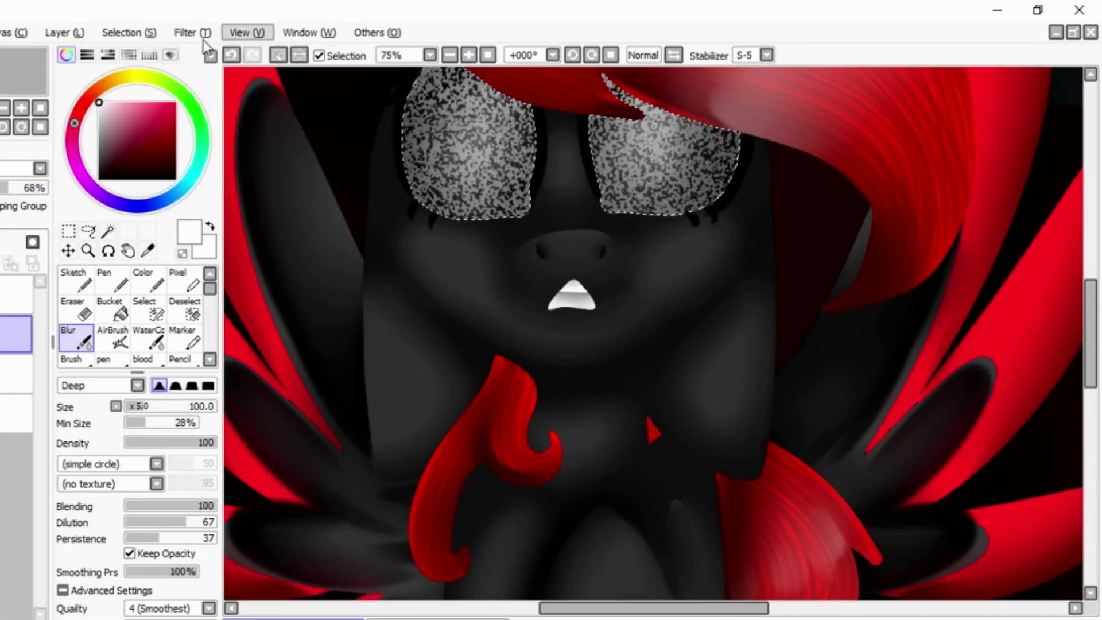
click(488, 55)
- Draw a large bright green signature with the year 2018 on a new top layer using the Pencil at size 35
click(18, 293)
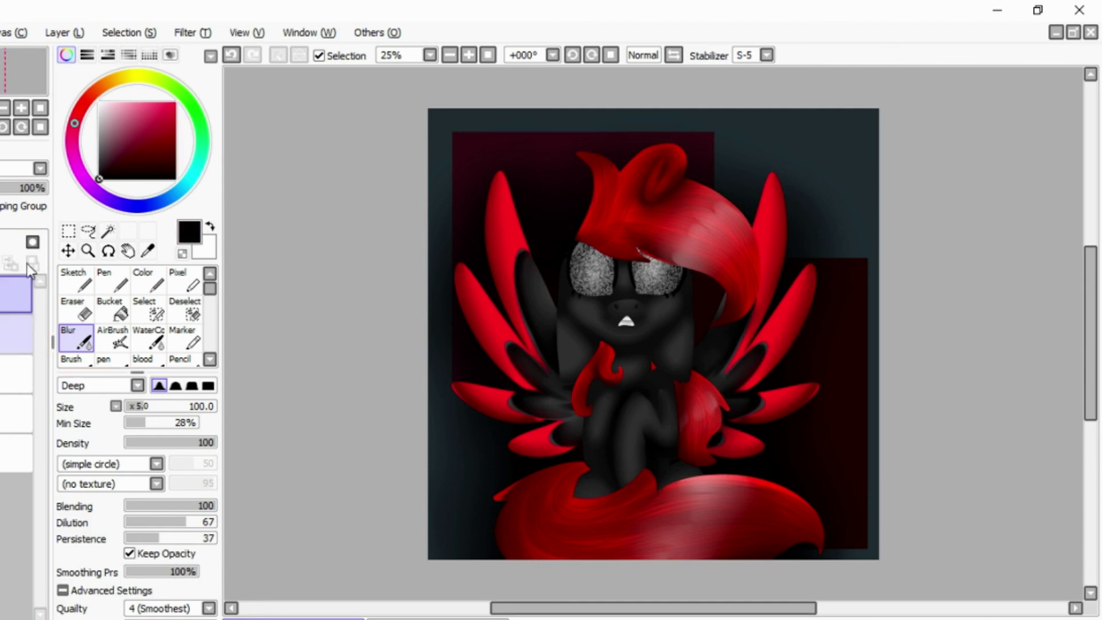
click(180, 359)
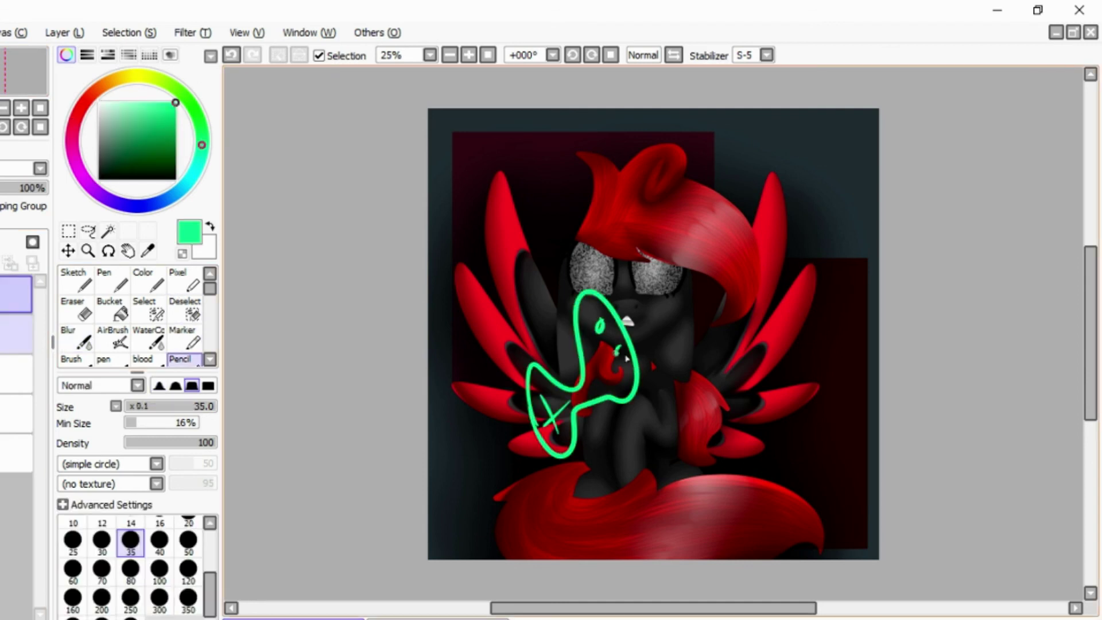
drag(627, 320, 645, 419)
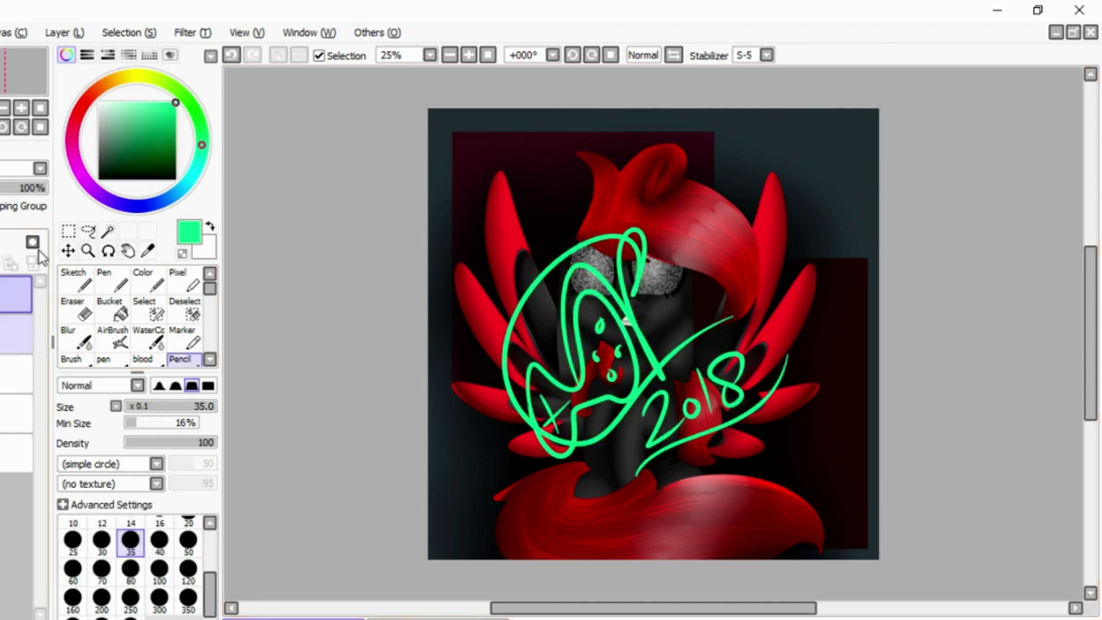
- Shrink the green signature and place it in the lower-left corner of the painting
key(ctrl+t)
drag(762, 251, 645, 432)
drag(574, 451, 479, 516)
key(Return)
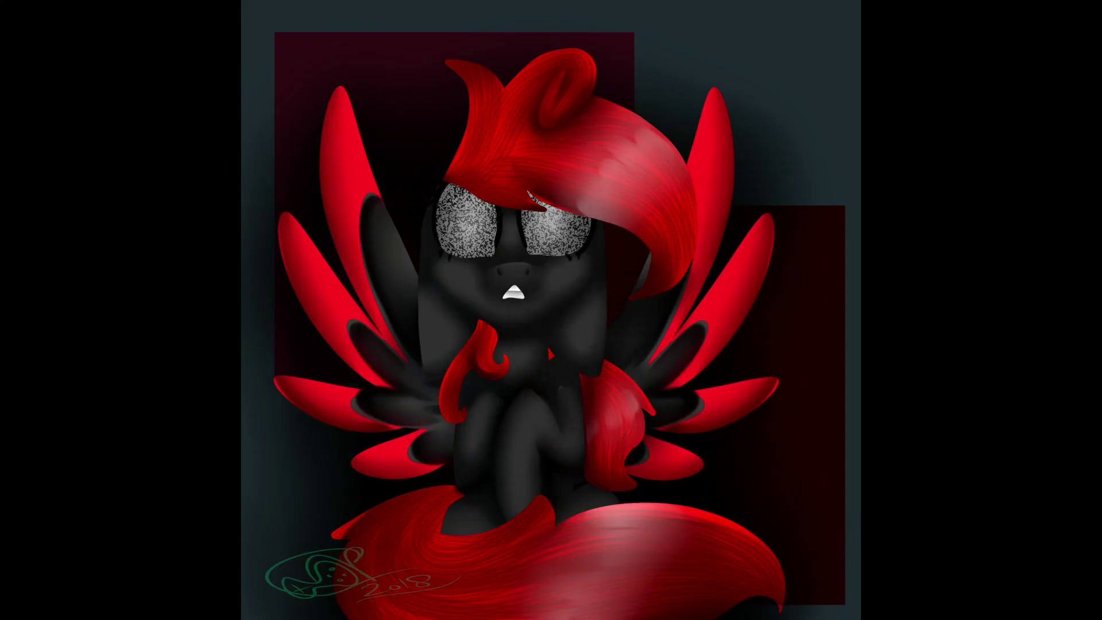